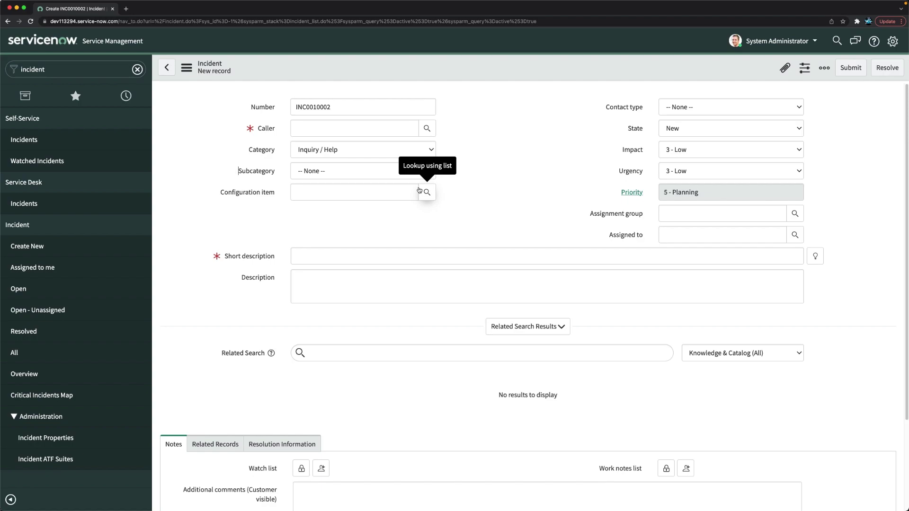
View the dictionary entry of the incident form's Caller field, and return to the new incident form
{"action": "right_click", "coordinate": [264, 128]}
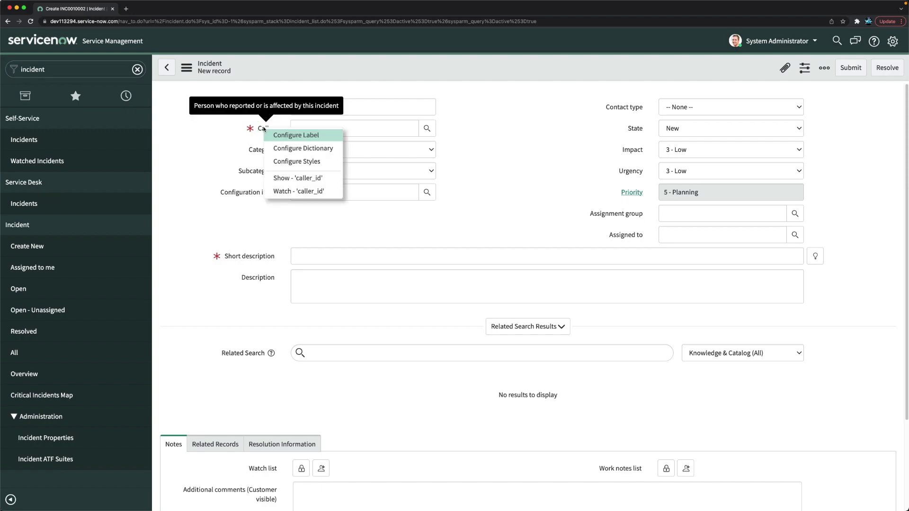
{"action": "left_click", "coordinate": [309, 148]}
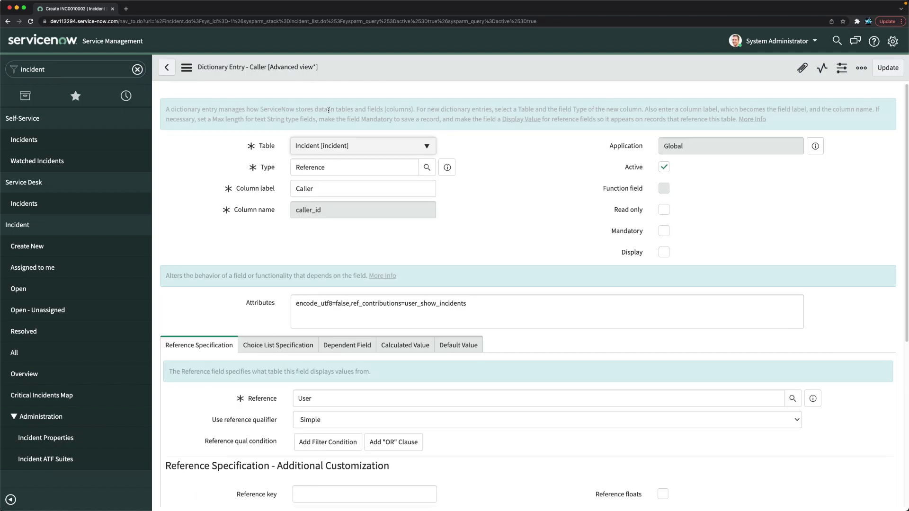
{"action": "left_click", "coordinate": [8, 22]}
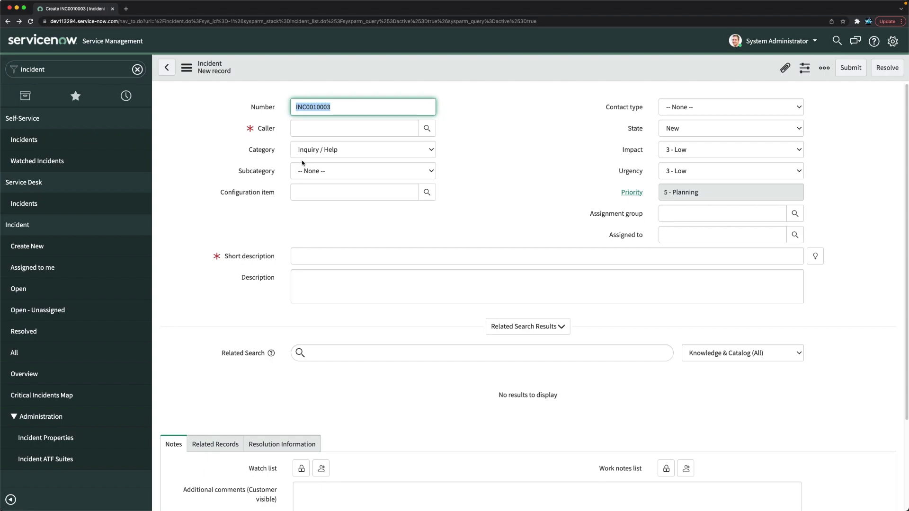
Make the incident form's Category field mandatory in its dictionary entry and save the entry
{"action": "right_click", "coordinate": [264, 150]}
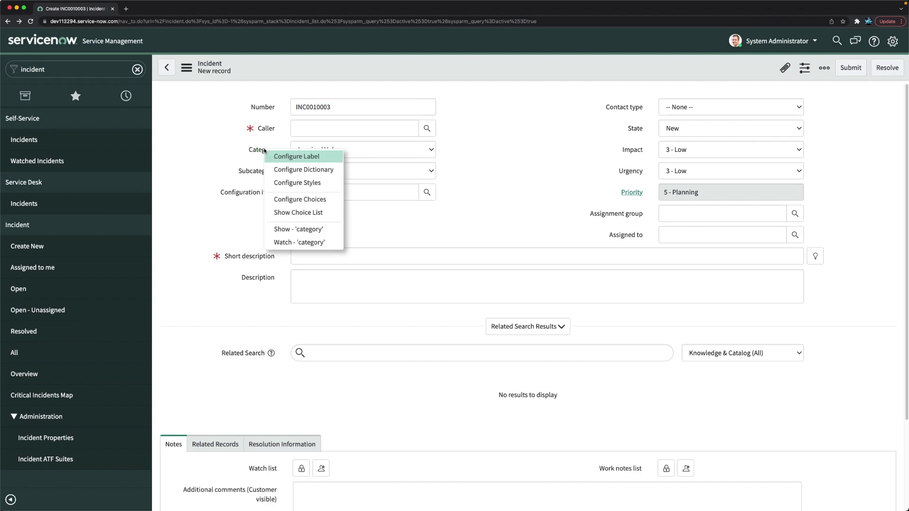
{"action": "left_click", "coordinate": [308, 171]}
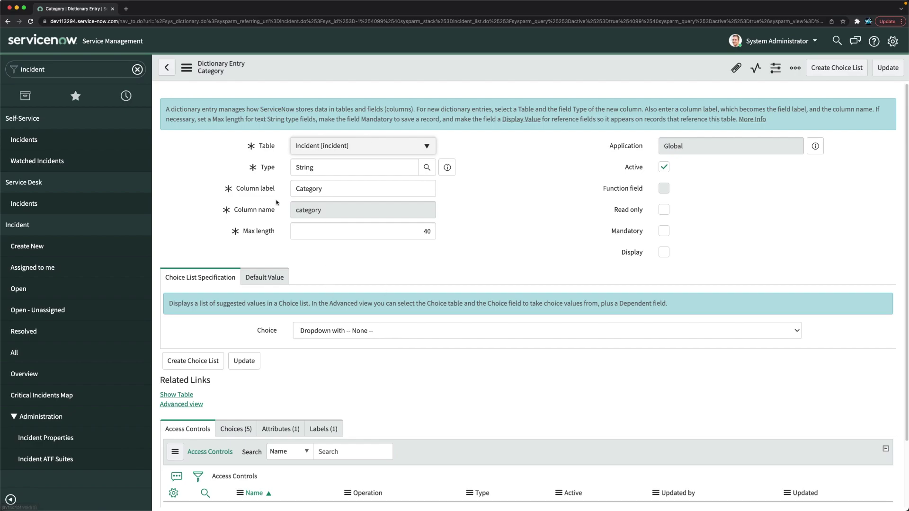
{"action": "scroll", "coordinate": [473, 213], "scroll_direction": "down", "scroll_amount": 2}
{"action": "scroll", "coordinate": [549, 248], "scroll_direction": "up", "scroll_amount": 2}
{"action": "key", "text": "Tab"}
{"action": "left_click", "coordinate": [663, 231]}
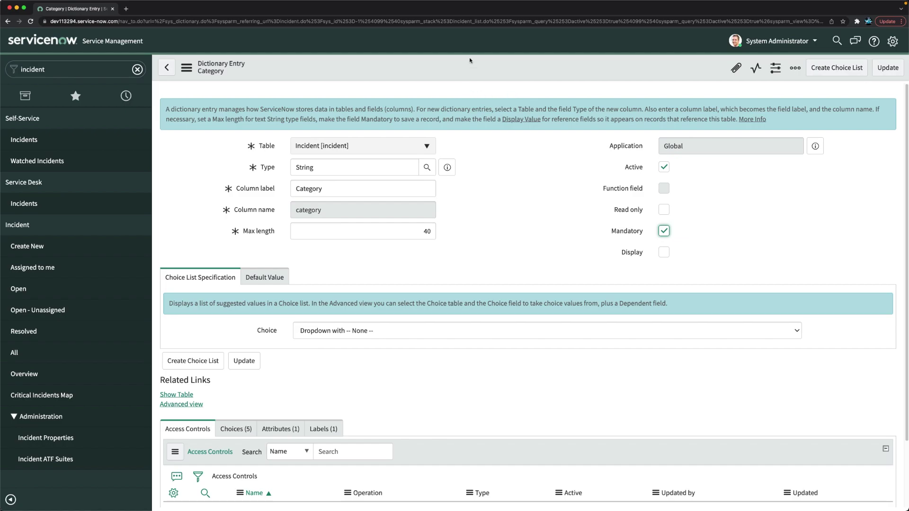
{"action": "right_click", "coordinate": [462, 68]}
{"action": "left_click", "coordinate": [480, 76]}
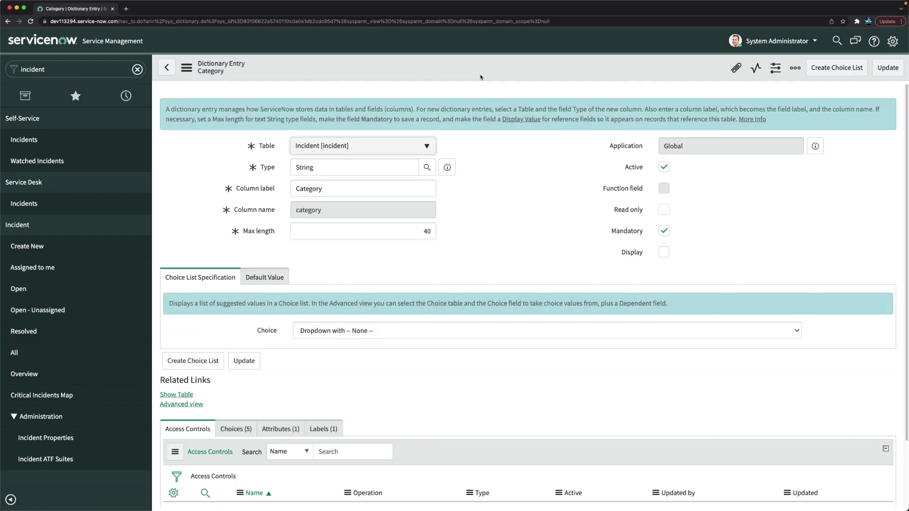
From a new incident form, try to make the Subcategory field mandatory in its dictionary entry and save it
{"action": "left_click", "coordinate": [29, 248]}
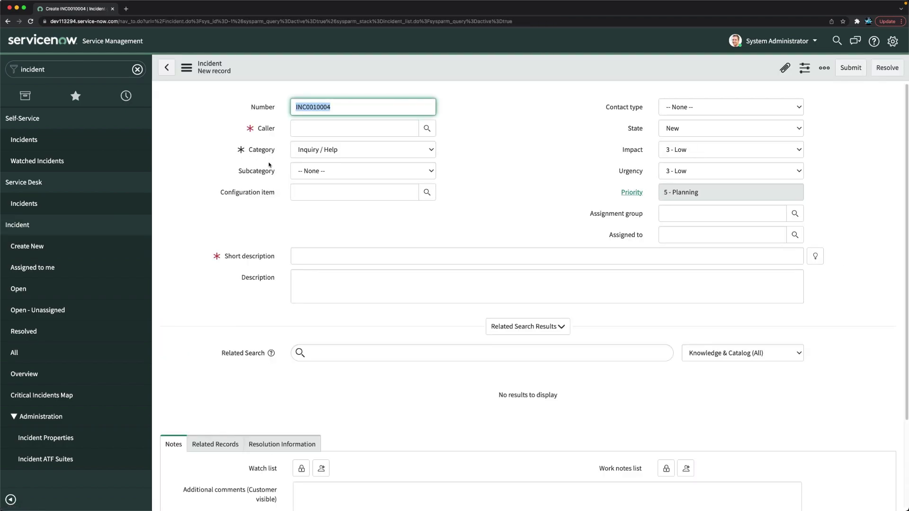
{"action": "right_click", "coordinate": [254, 172]}
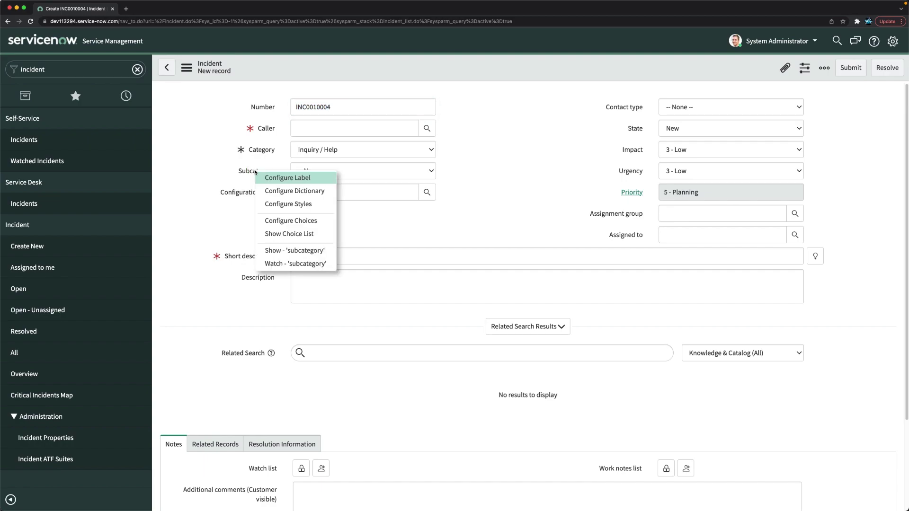
{"action": "left_click", "coordinate": [287, 191]}
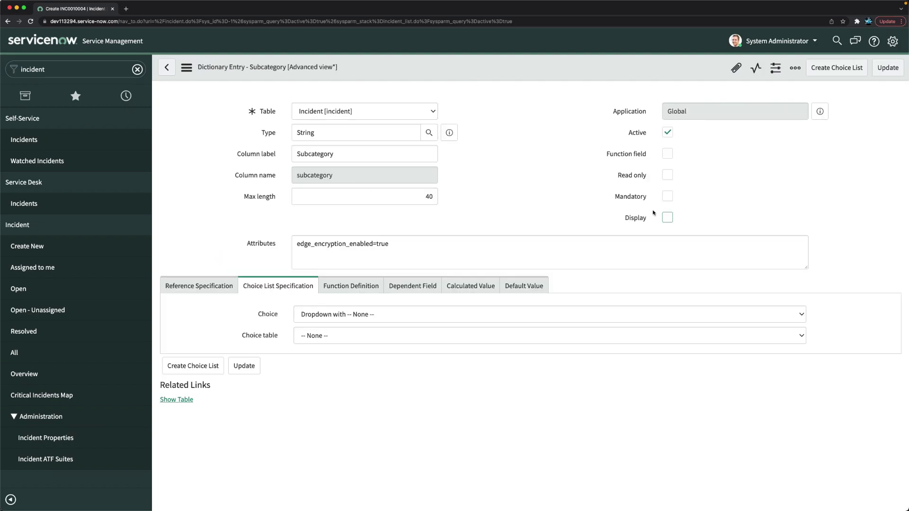
{"action": "left_click", "coordinate": [664, 197]}
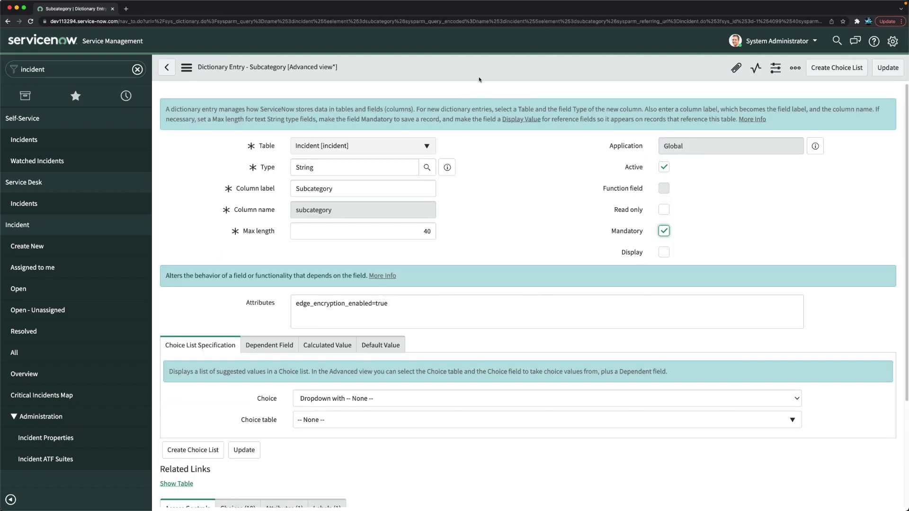
{"action": "right_click", "coordinate": [477, 73]}
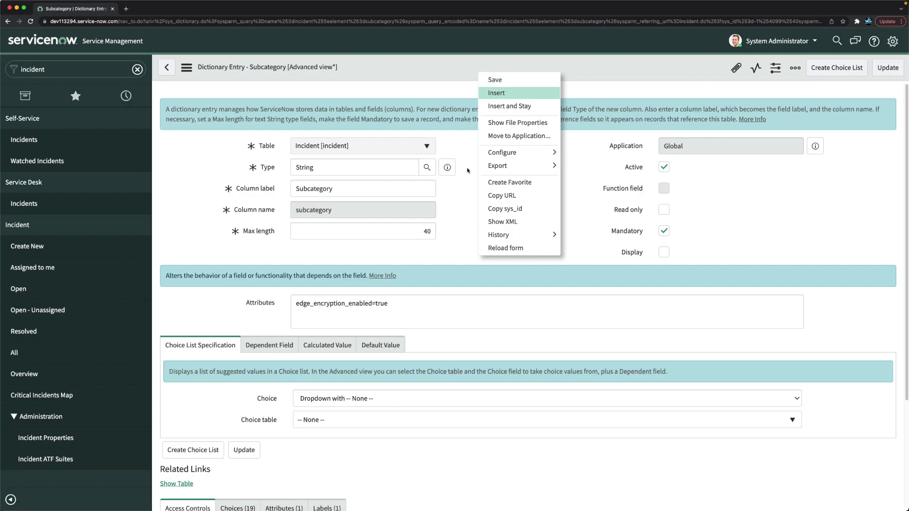
{"action": "left_click", "coordinate": [503, 82]}
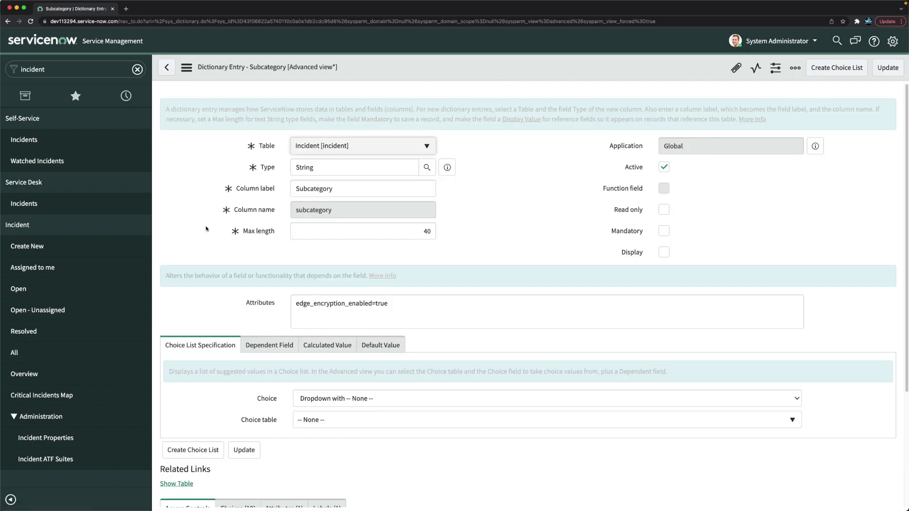
Reopen the Subcategory dictionary entry from a fresh incident form, set it as Mandatory and save
{"action": "left_click", "coordinate": [27, 247]}
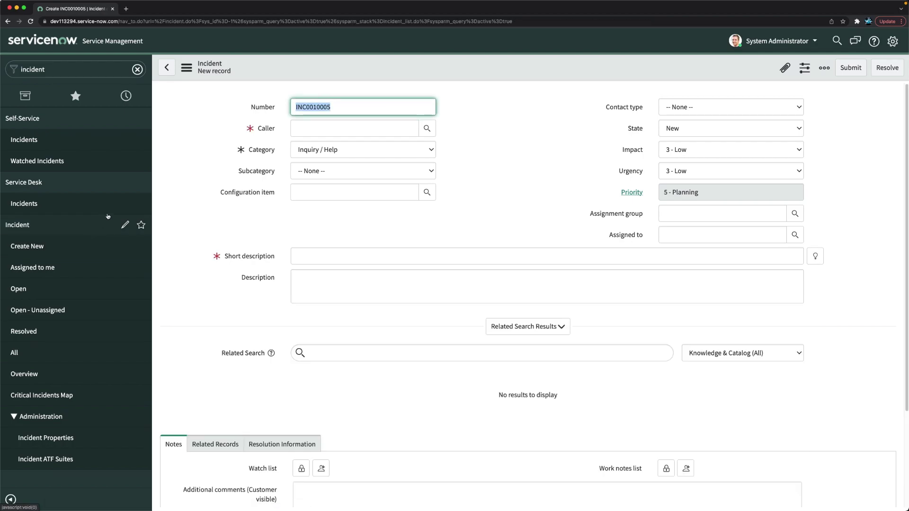
{"action": "right_click", "coordinate": [259, 173]}
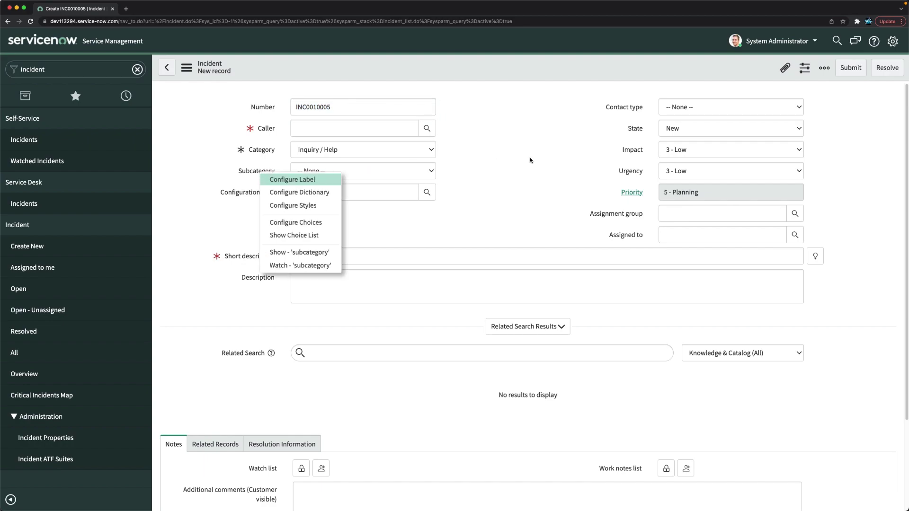
{"action": "left_click", "coordinate": [305, 195]}
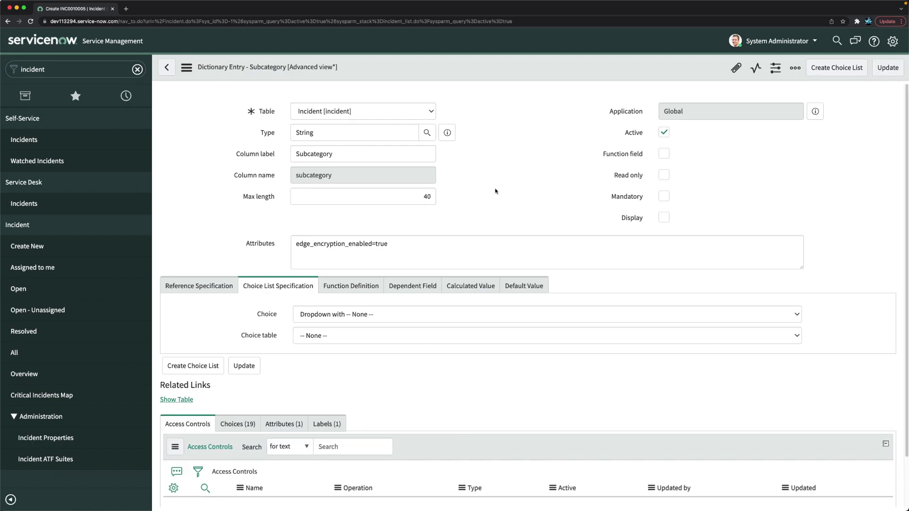
{"action": "left_click", "coordinate": [663, 231]}
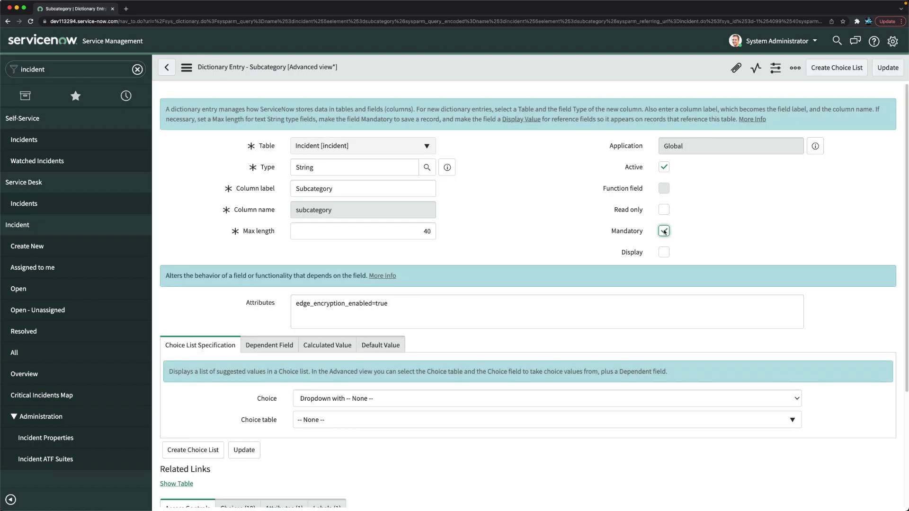
{"action": "right_click", "coordinate": [471, 71]}
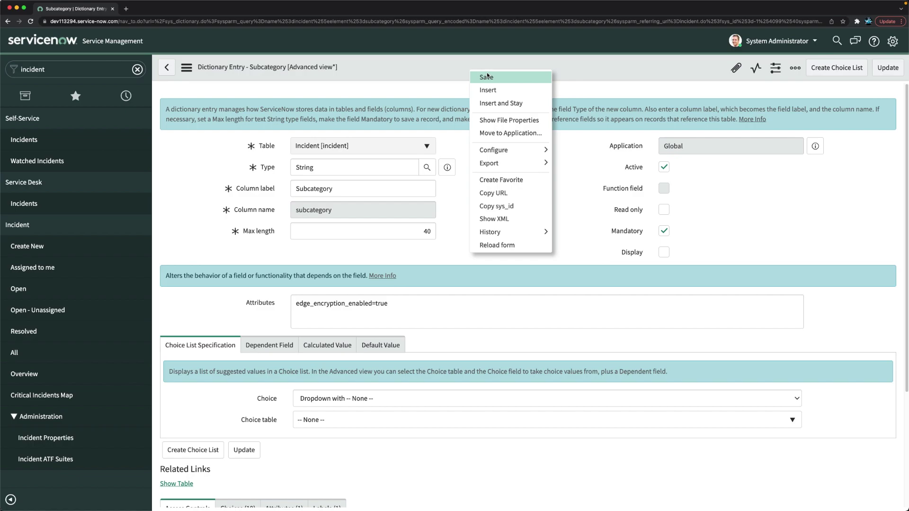
{"action": "left_click", "coordinate": [495, 78]}
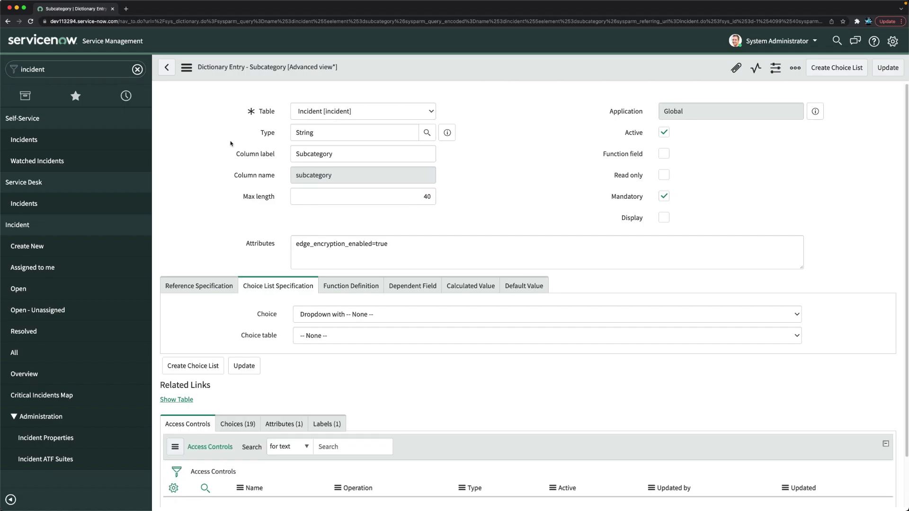
From a new incident form, open the Configuration item field's dictionary entry and its dictionary override record for the incident table
{"action": "left_click", "coordinate": [24, 251]}
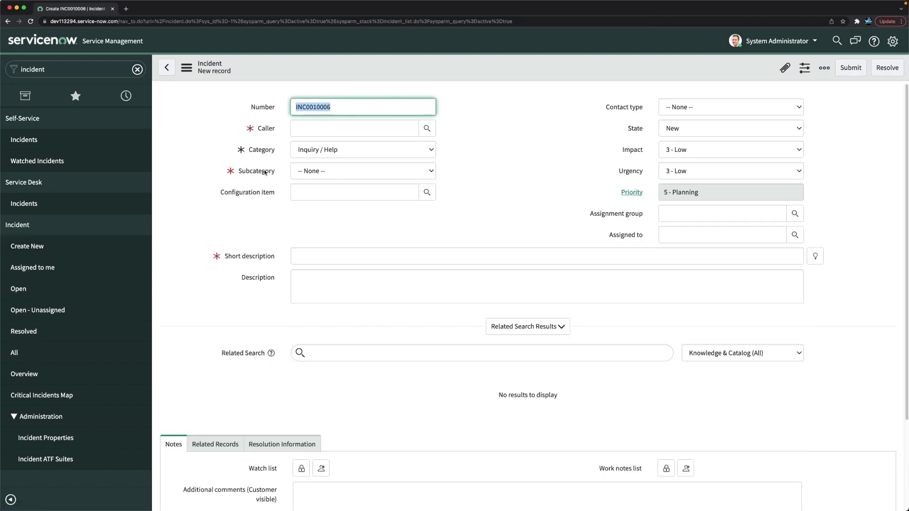
{"action": "right_click", "coordinate": [250, 194]}
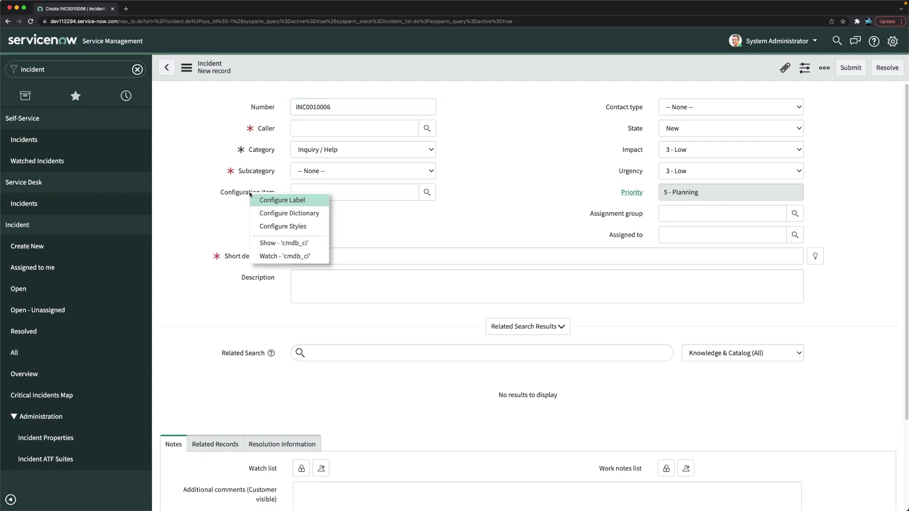
{"action": "left_click", "coordinate": [287, 214]}
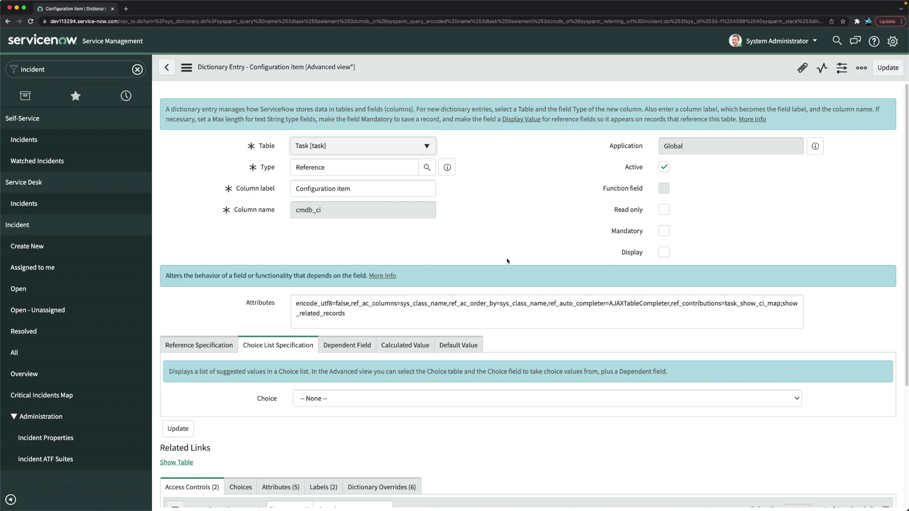
{"action": "scroll", "coordinate": [418, 326], "scroll_direction": "down", "scroll_amount": 4}
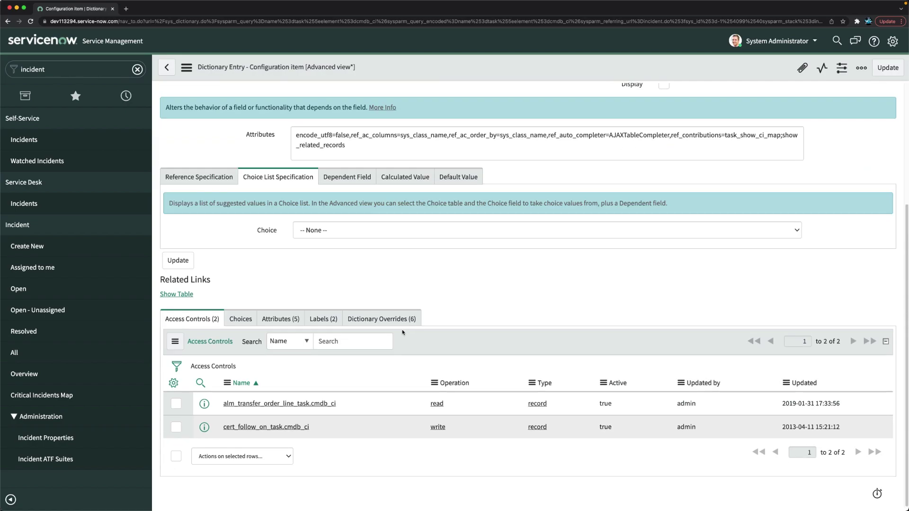
{"action": "left_click", "coordinate": [387, 320]}
{"action": "scroll", "coordinate": [321, 370], "scroll_direction": "down", "scroll_amount": 2}
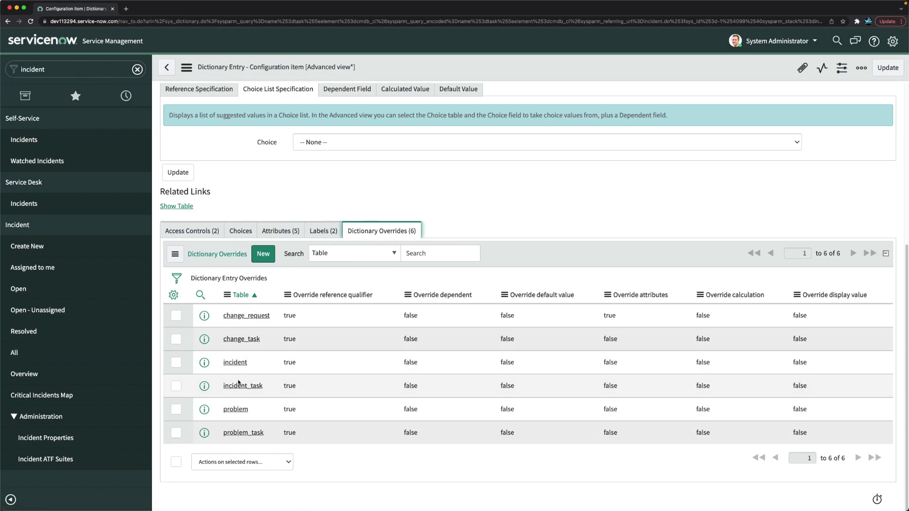
{"action": "left_click", "coordinate": [204, 363]}
{"action": "left_click", "coordinate": [440, 391]}
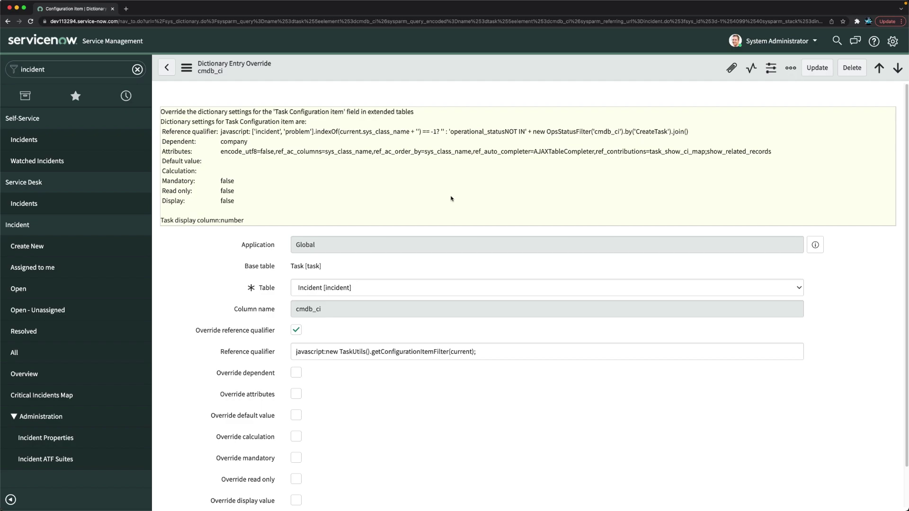
Enable Override mandatory and Mandatory in the incident table's cmdb_ci dictionary override, and save the record
{"action": "scroll", "coordinate": [218, 323], "scroll_direction": "down", "scroll_amount": 2}
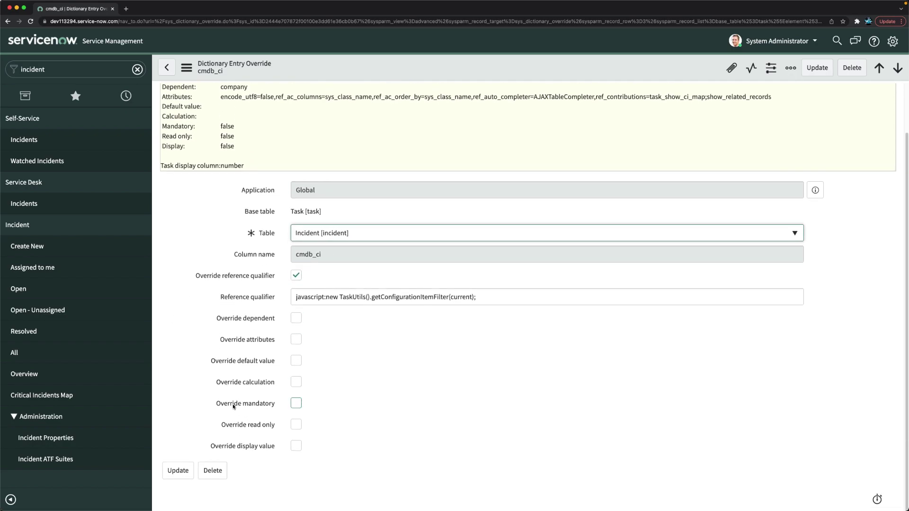
{"action": "left_click", "coordinate": [296, 403]}
{"action": "scroll", "coordinate": [350, 368], "scroll_direction": "down", "scroll_amount": 1}
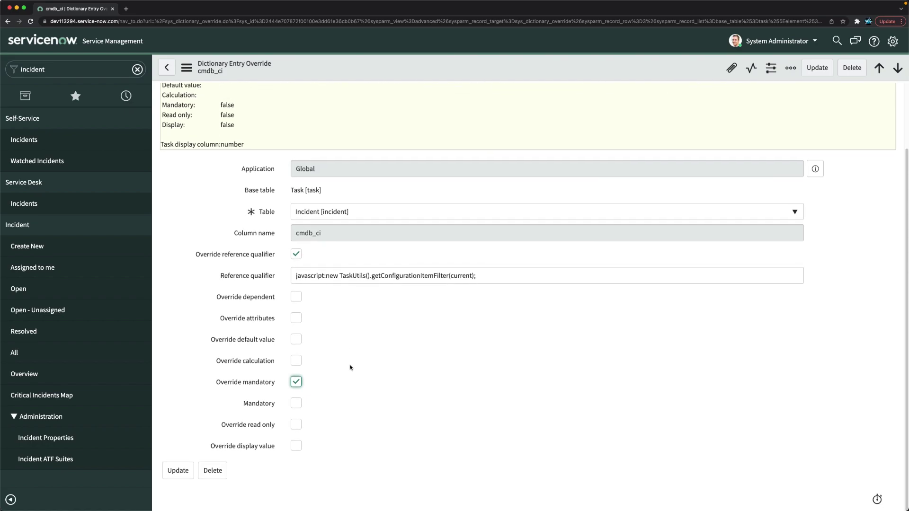
{"action": "left_click", "coordinate": [296, 403]}
{"action": "right_click", "coordinate": [471, 65]}
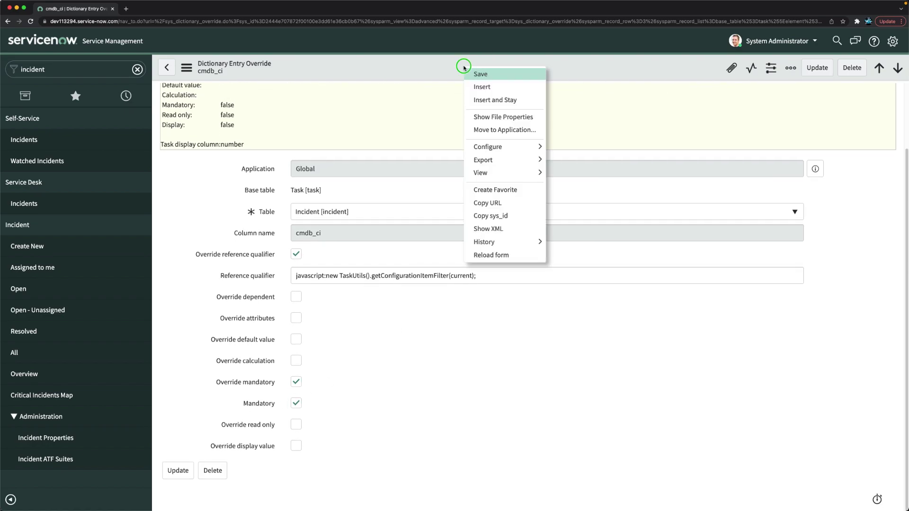
{"action": "left_click", "coordinate": [490, 73]}
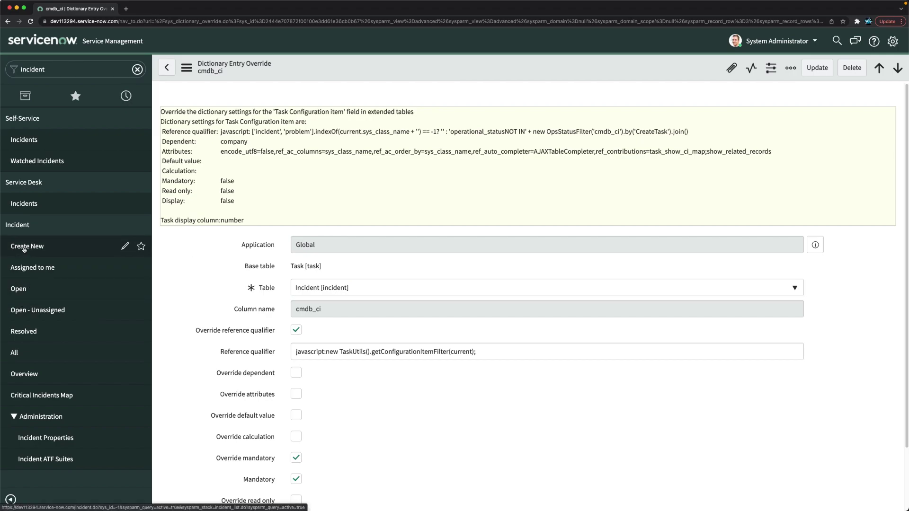
Check whether the Configuration item field is mandatory on a new incident form and on a new problem form
{"action": "left_click", "coordinate": [24, 250]}
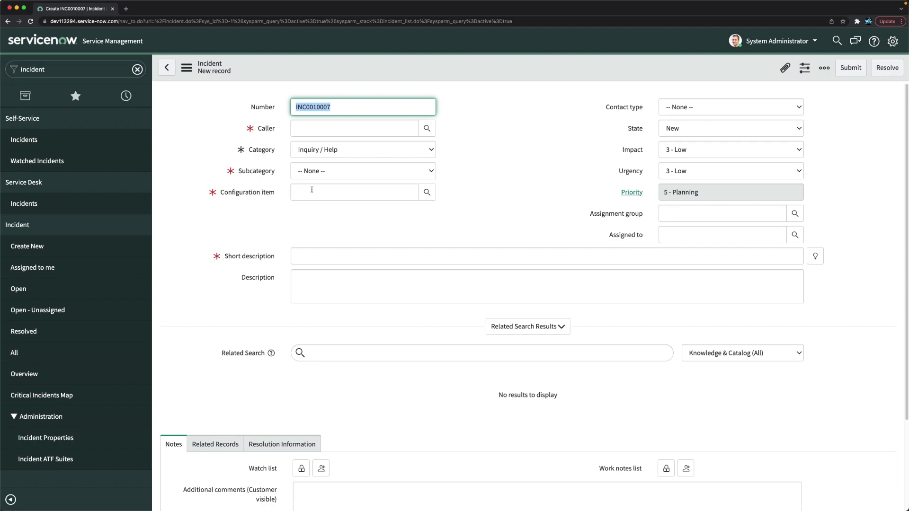
{"action": "left_click", "coordinate": [65, 70]}
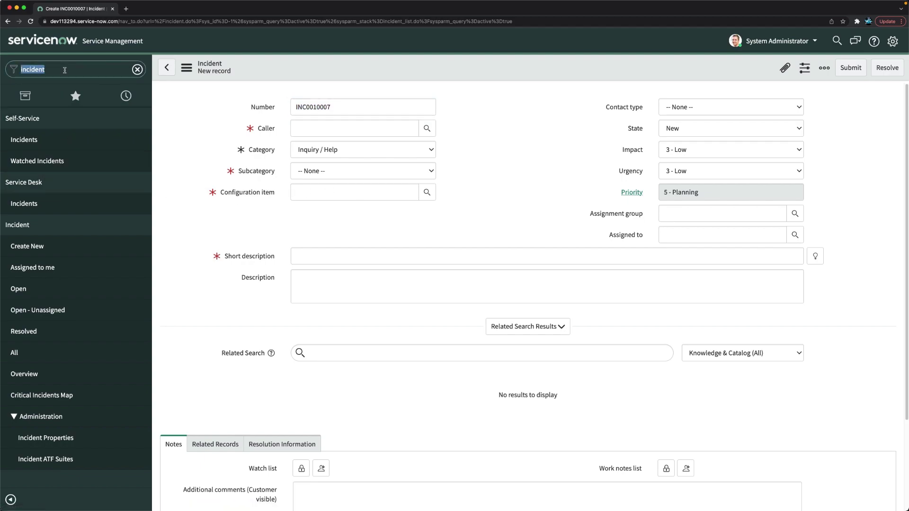
{"action": "type", "text": "problem"}
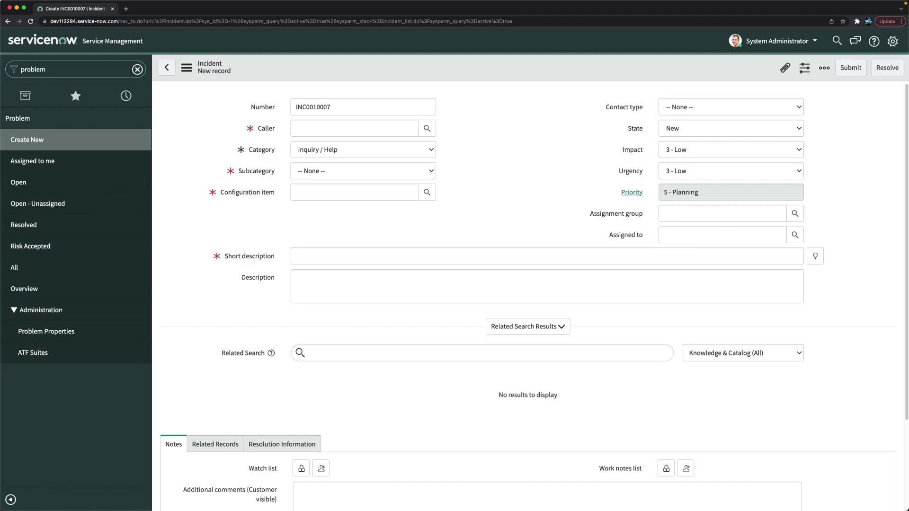
{"action": "left_click", "coordinate": [15, 139]}
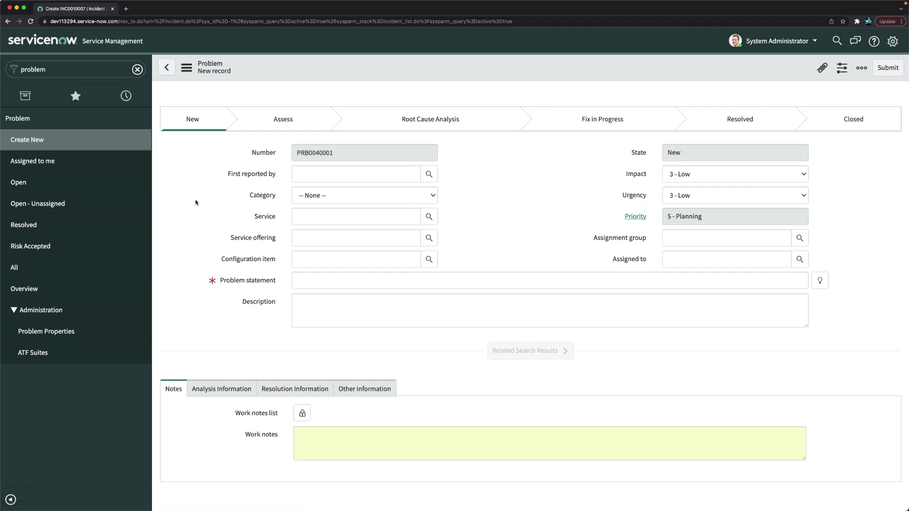
{"action": "left_click_drag", "start_coordinate": [219, 259], "coordinate": [276, 259]}
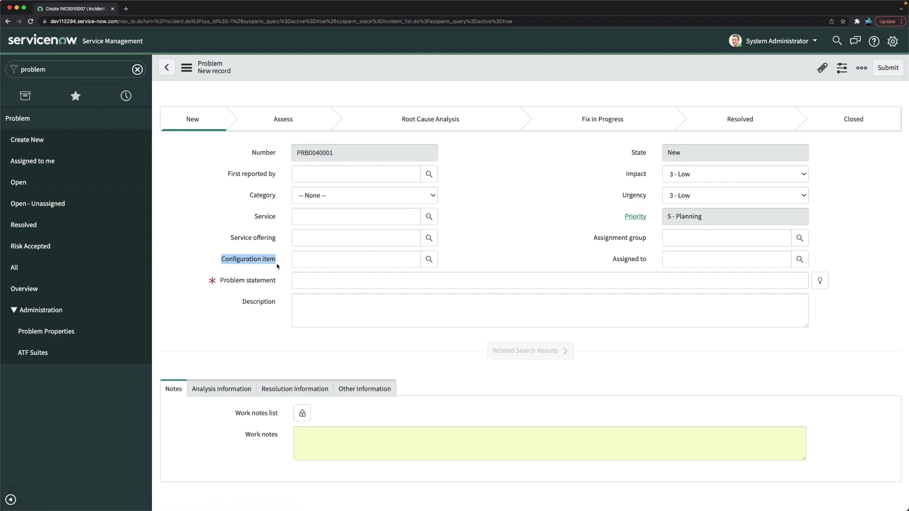
{"action": "left_click", "coordinate": [211, 248]}
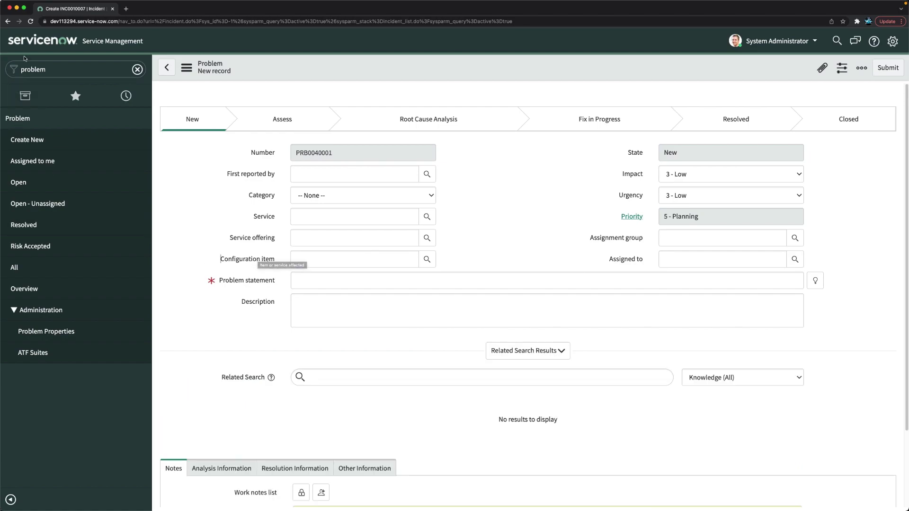
From a new incident form, open the Assignment group field's dictionary entry and its dictionary override record for the incident table
{"action": "left_click", "coordinate": [55, 68]}
{"action": "type", "text": "in"}
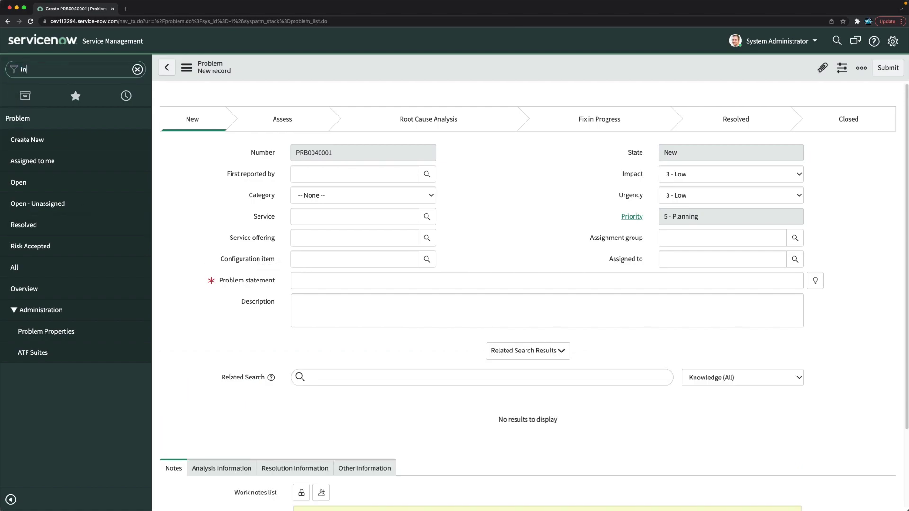
{"action": "type", "text": "cident"}
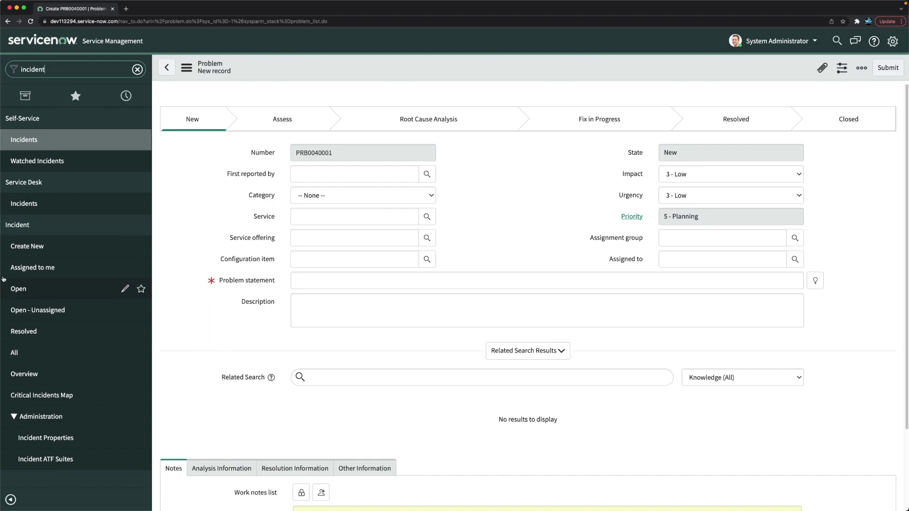
{"action": "left_click", "coordinate": [28, 247]}
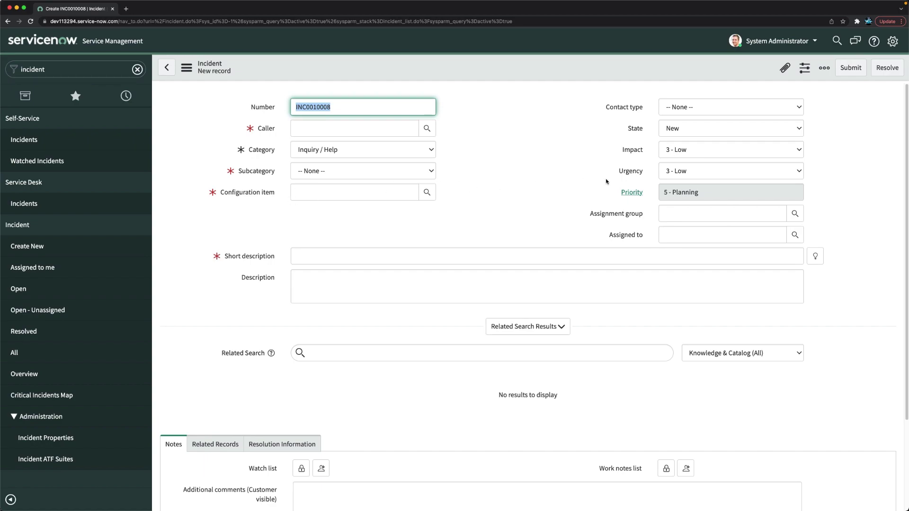
{"action": "left_click", "coordinate": [612, 214]}
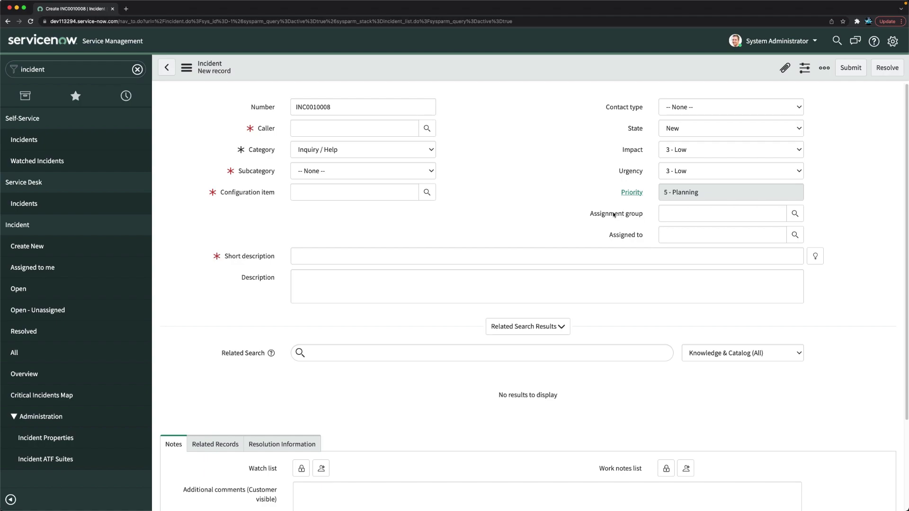
{"action": "right_click", "coordinate": [613, 214]}
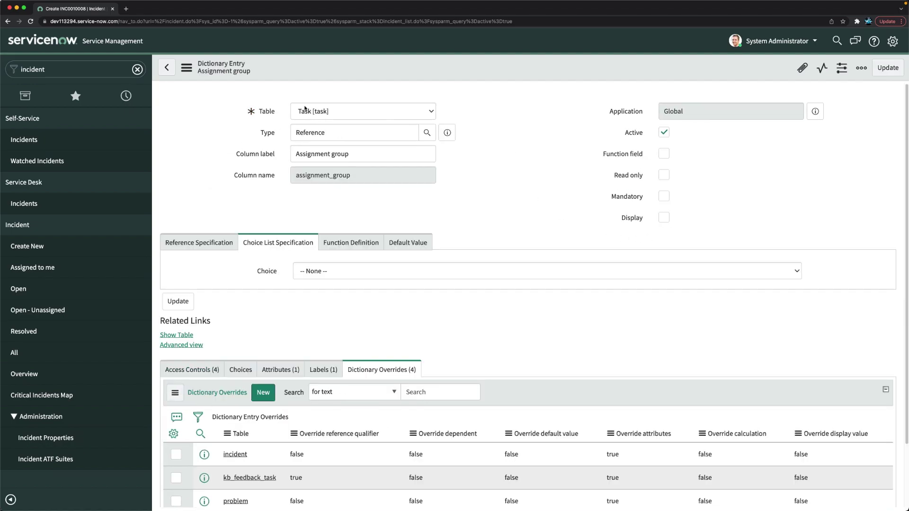
{"action": "scroll", "coordinate": [432, 258], "scroll_direction": "down", "scroll_amount": 3}
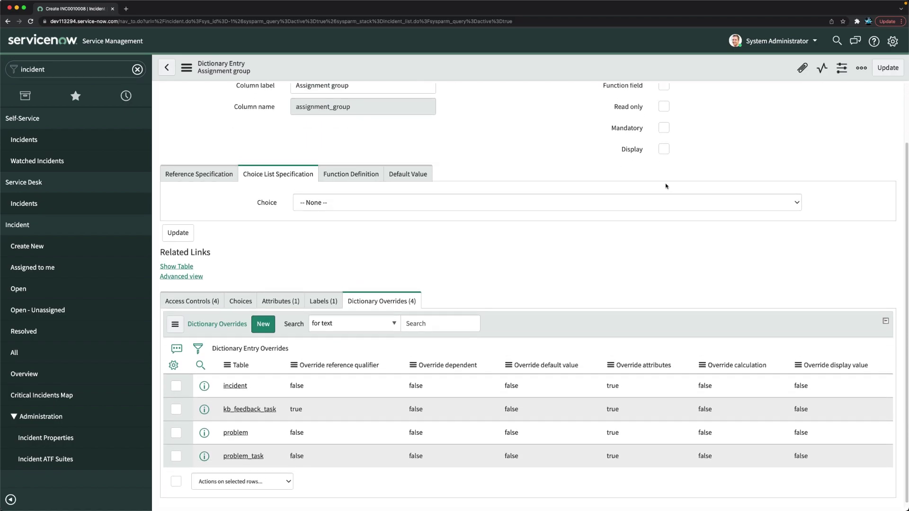
{"action": "scroll", "coordinate": [472, 281], "scroll_direction": "down", "scroll_amount": 2}
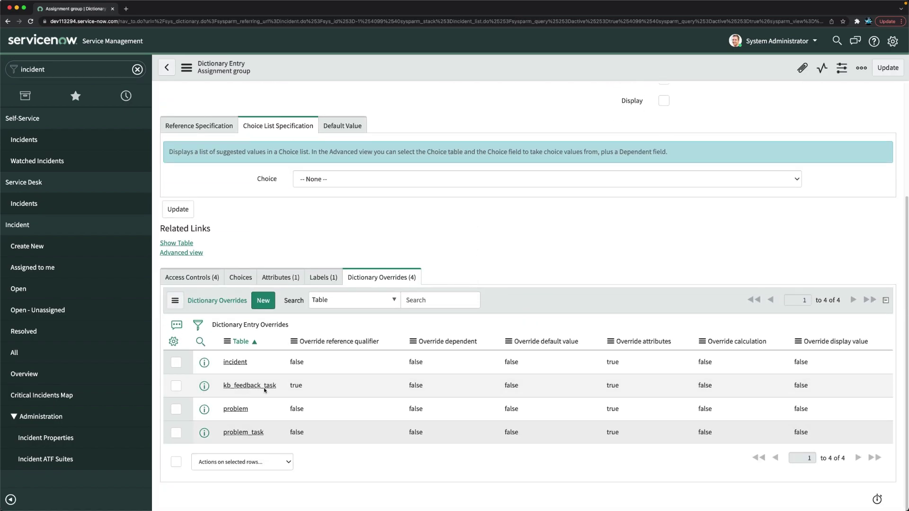
{"action": "left_click", "coordinate": [204, 363]}
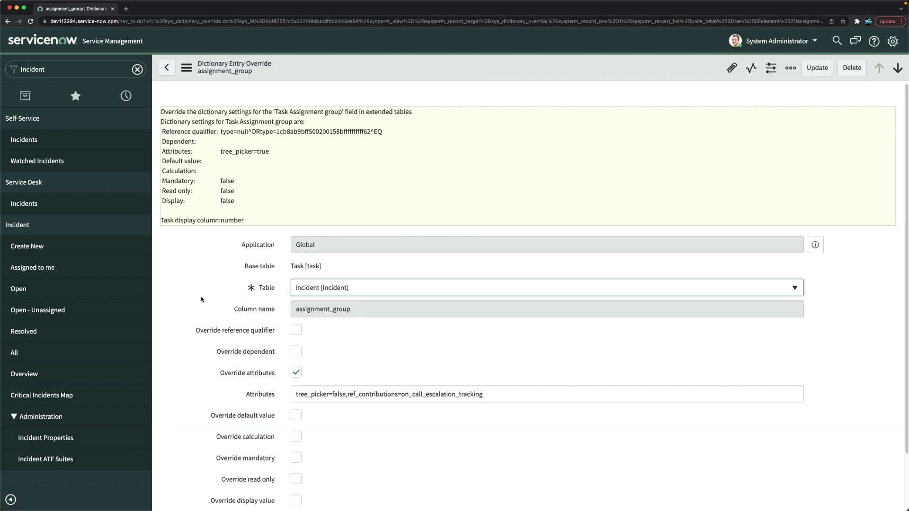
Enable Override mandatory and Mandatory in the incident table's assignment_group dictionary override, and save the record
{"action": "left_click", "coordinate": [296, 397]}
{"action": "left_click", "coordinate": [297, 419]}
{"action": "right_click", "coordinate": [449, 74]}
{"action": "left_click", "coordinate": [469, 80]}
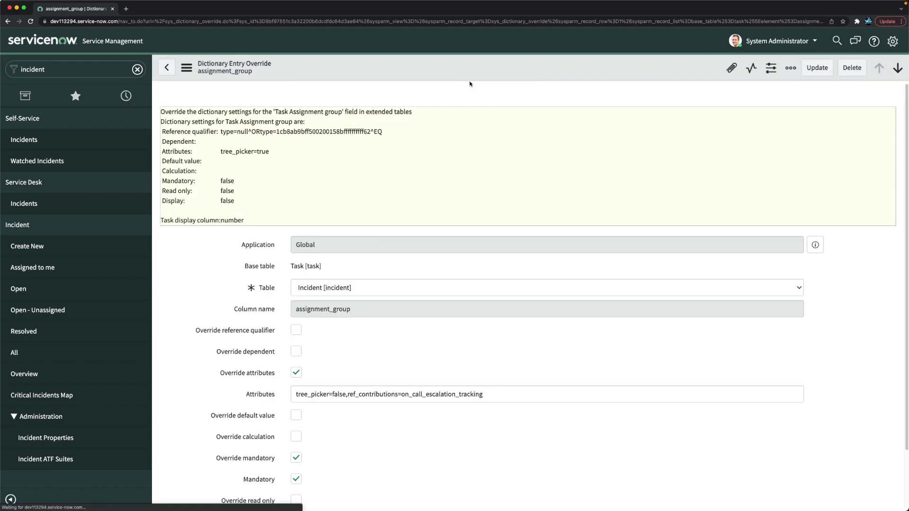
Open a new incident form and check whether the Assignment group and Assigned to fields are mandatory
{"action": "left_click", "coordinate": [27, 250]}
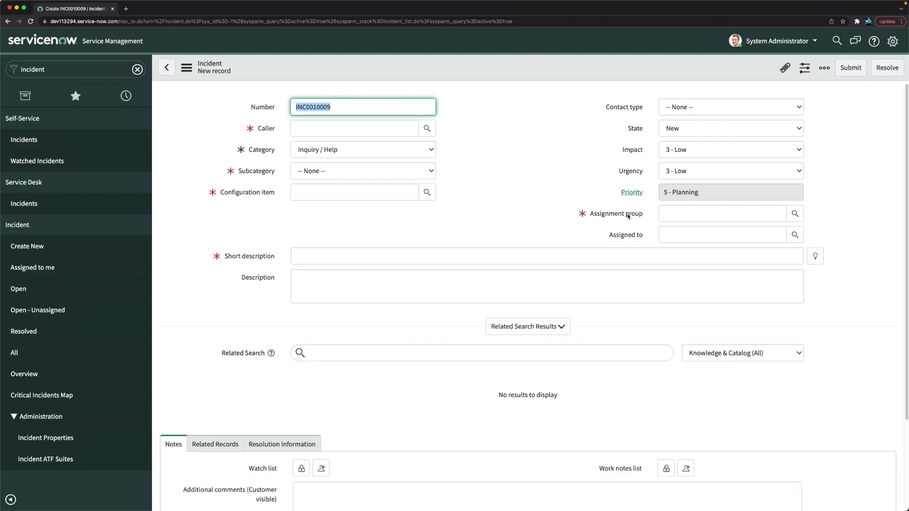
{"action": "scroll", "coordinate": [279, 263], "scroll_direction": "down", "scroll_amount": 1}
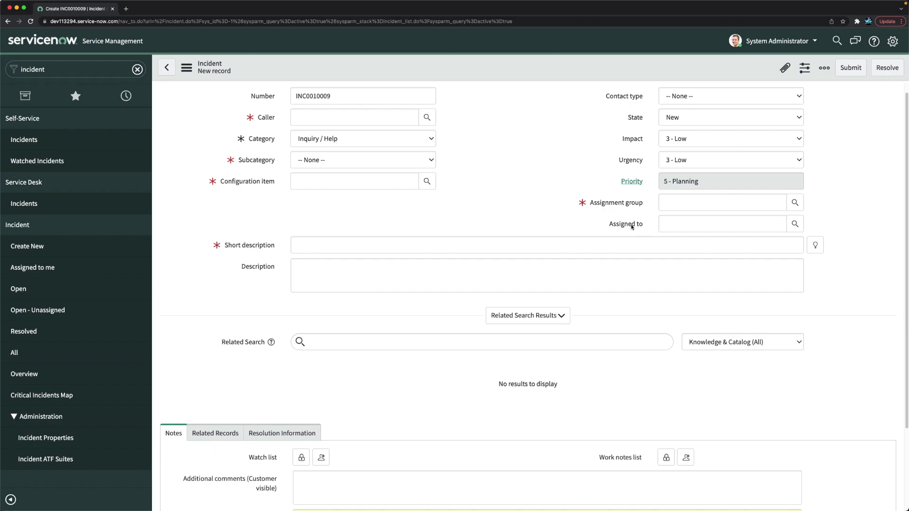
{"action": "mouse_move", "coordinate": [632, 227]}
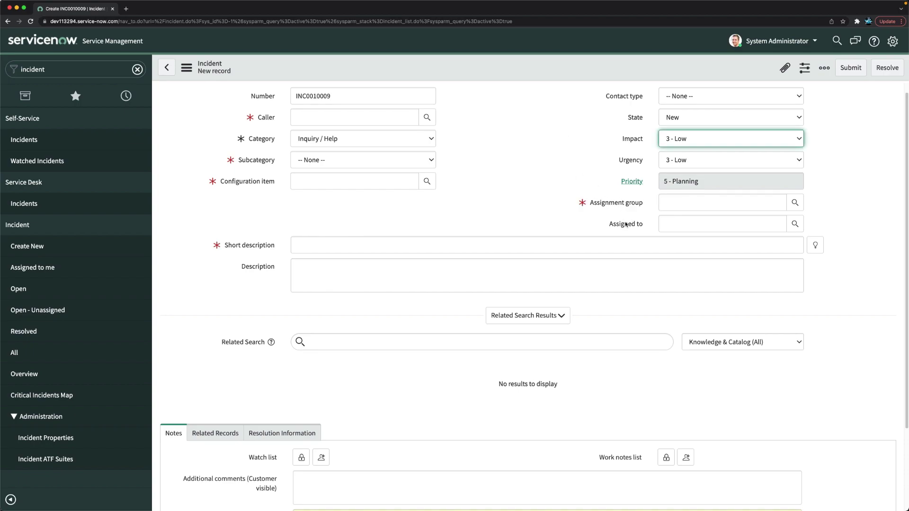
{"action": "left_click_drag", "start_coordinate": [609, 226], "coordinate": [634, 227]}
{"action": "left_click", "coordinate": [574, 117]}
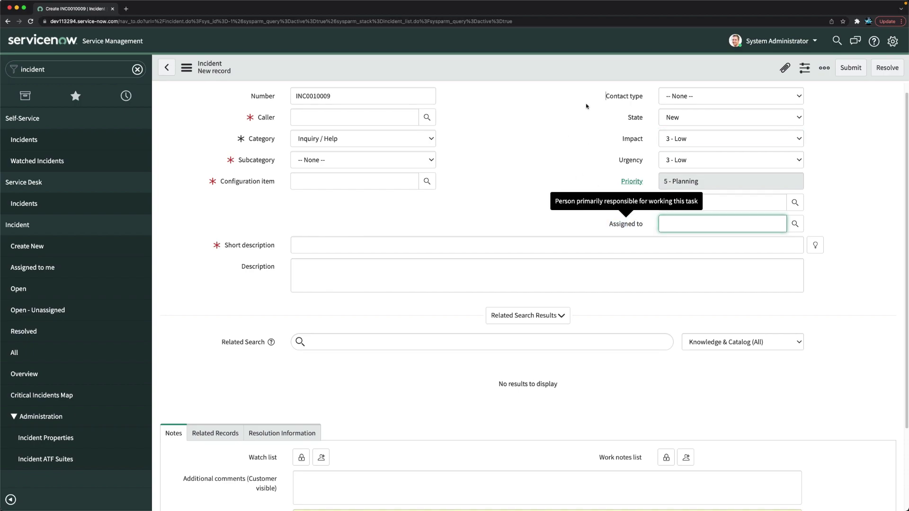
Set the new incident's State to In Progress and check whether the Assigned to field requires a value
{"action": "left_click", "coordinate": [675, 118]}
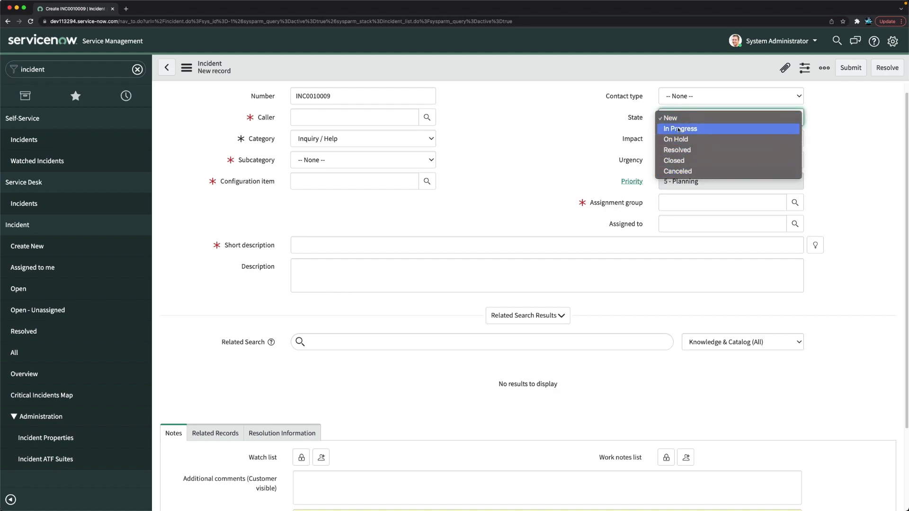
{"action": "left_click", "coordinate": [683, 129]}
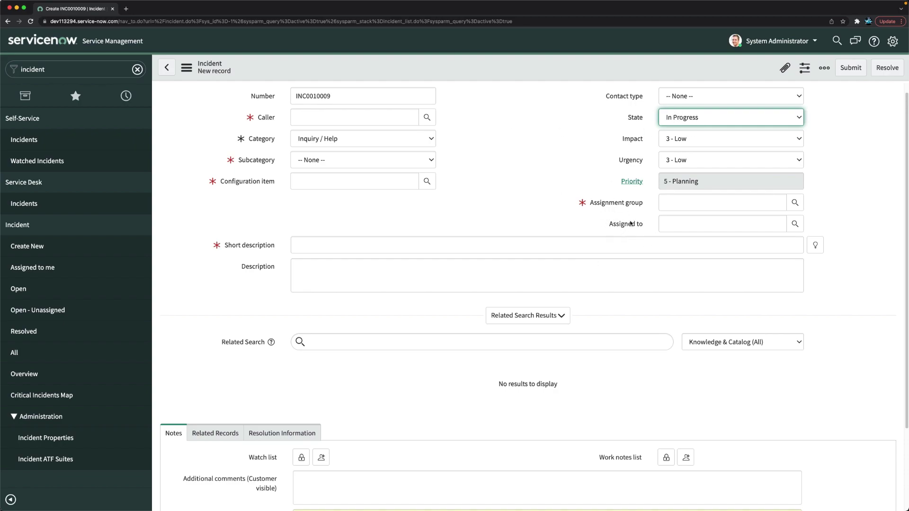
{"action": "mouse_move", "coordinate": [628, 226]}
{"action": "left_click", "coordinate": [492, 118]}
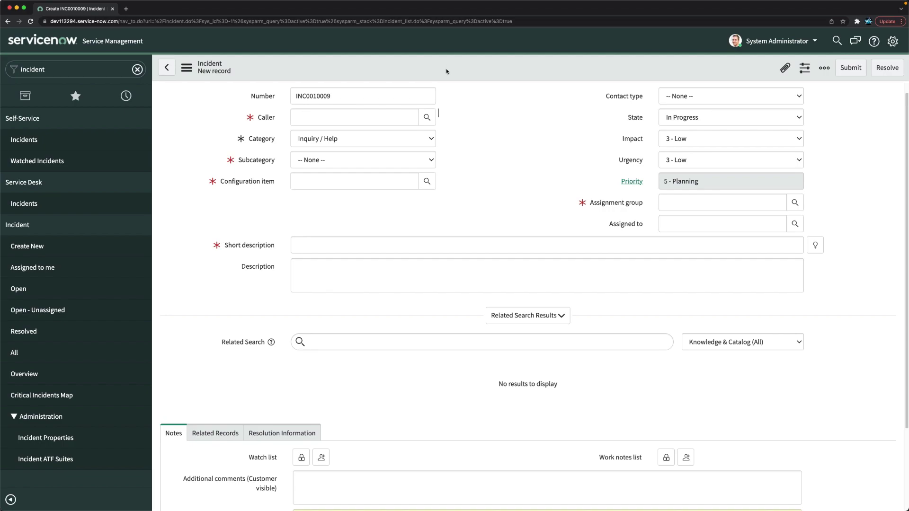
Open the UI policies configured for the incident form and start a new UI policy record
{"action": "right_click", "coordinate": [438, 62]}
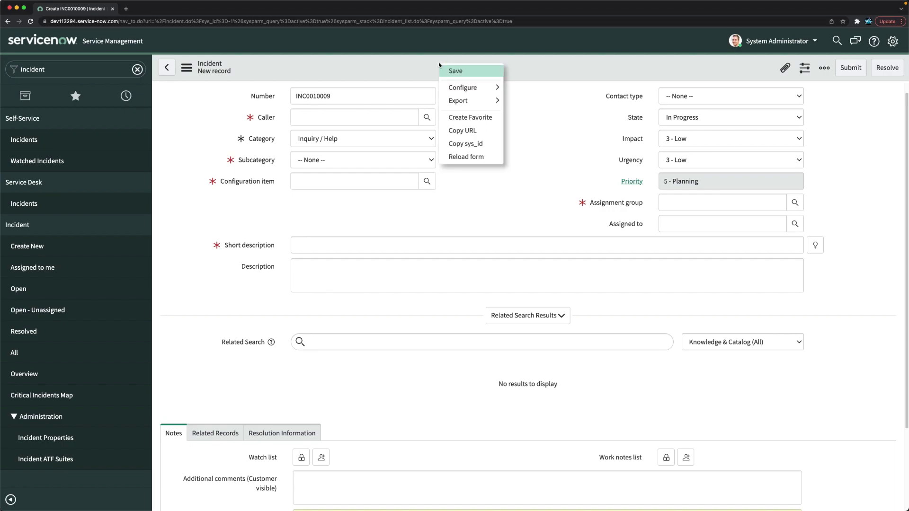
{"action": "mouse_move", "coordinate": [473, 88]}
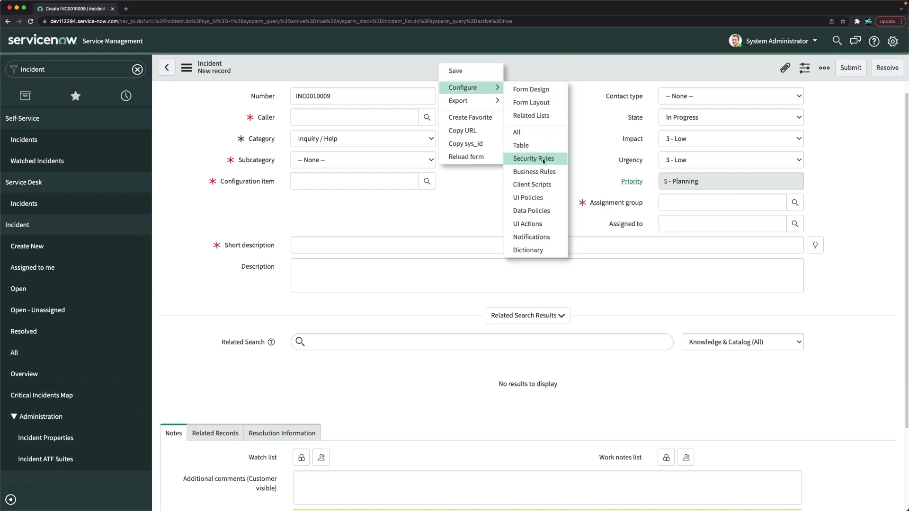
{"action": "left_click", "coordinate": [529, 197]}
{"action": "left_click", "coordinate": [475, 177]}
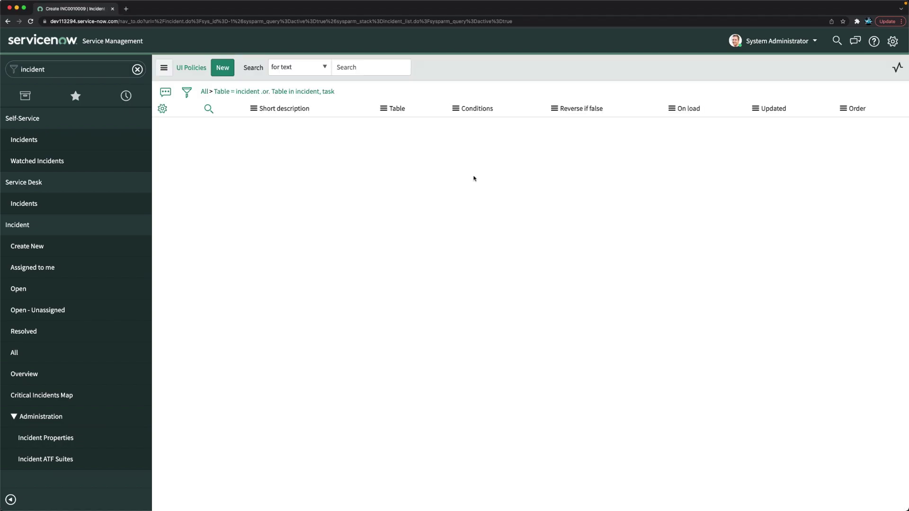
{"action": "left_click", "coordinate": [221, 71]}
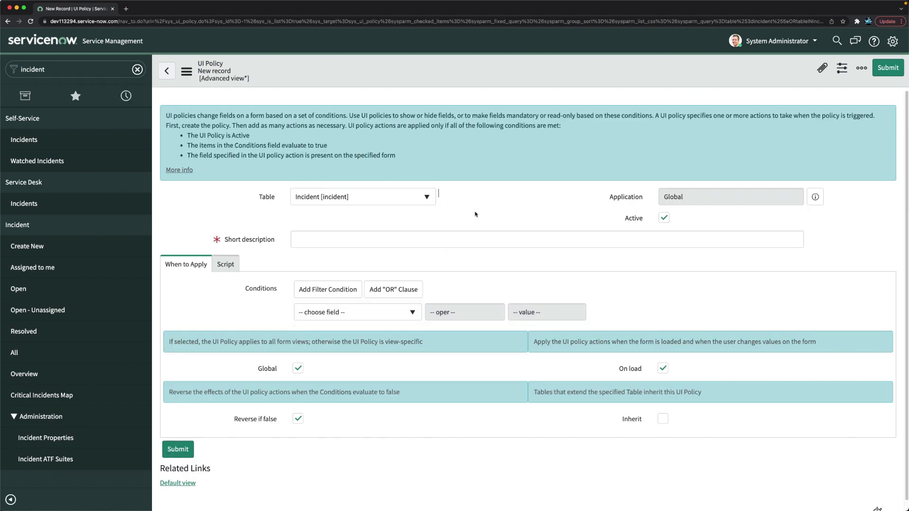
Enter "MOCK.Set Assigned to Mandatory" as the new UI policy's short description
{"action": "left_click", "coordinate": [324, 242]}
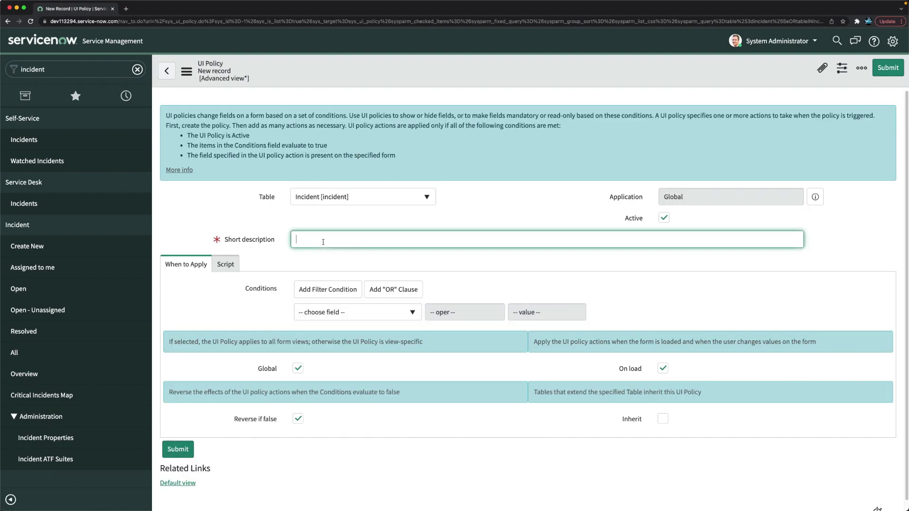
{"action": "type", "text": "MOCK.Set Assigned to Mandatory"}
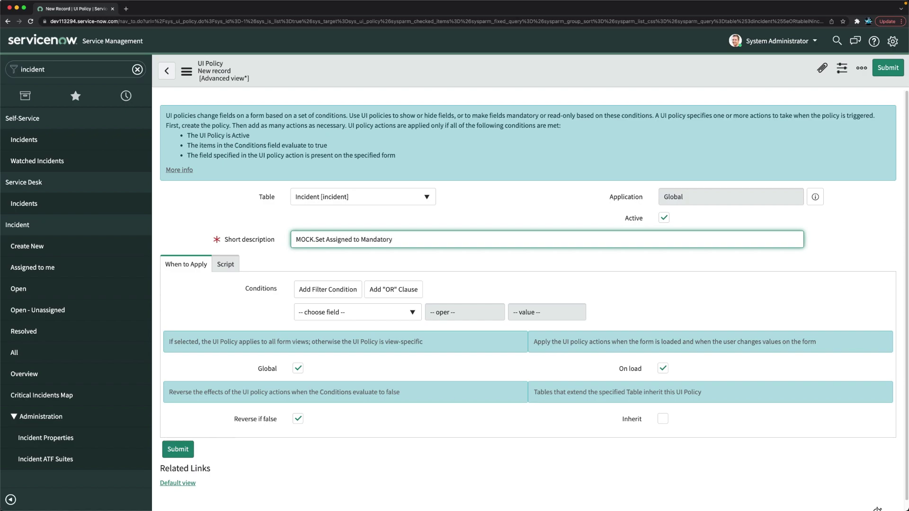
{"action": "left_click", "coordinate": [583, 211]}
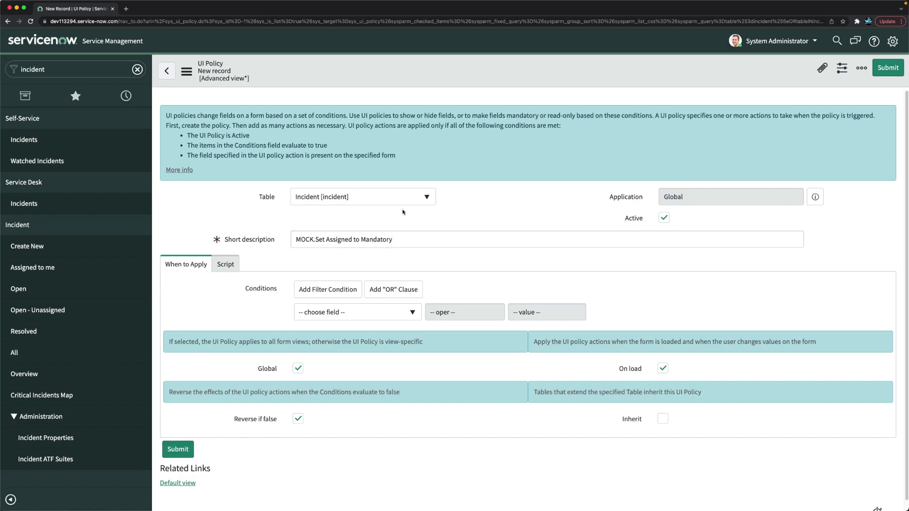
Add a condition to the UI policy on the State field with the operator "is not one of"
{"action": "scroll", "coordinate": [403, 212], "scroll_direction": "down", "scroll_amount": 1}
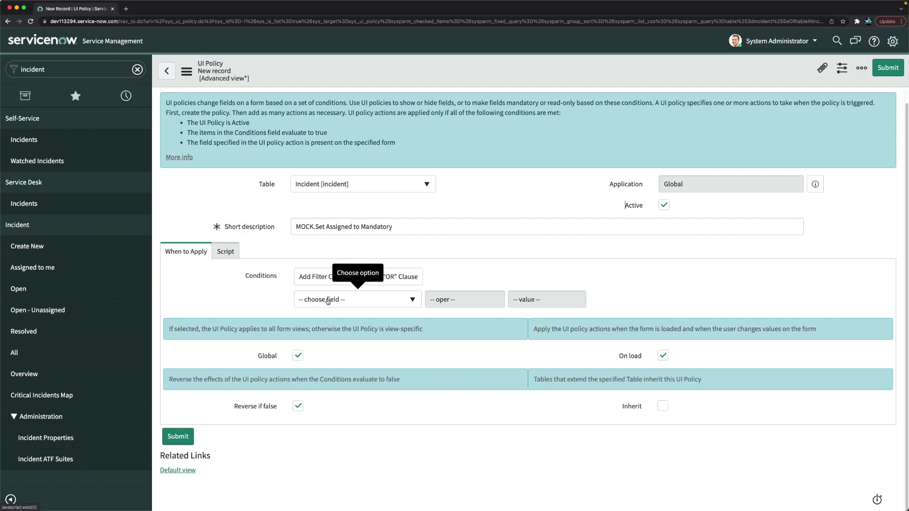
{"action": "left_click", "coordinate": [328, 301]}
{"action": "type", "text": "st"}
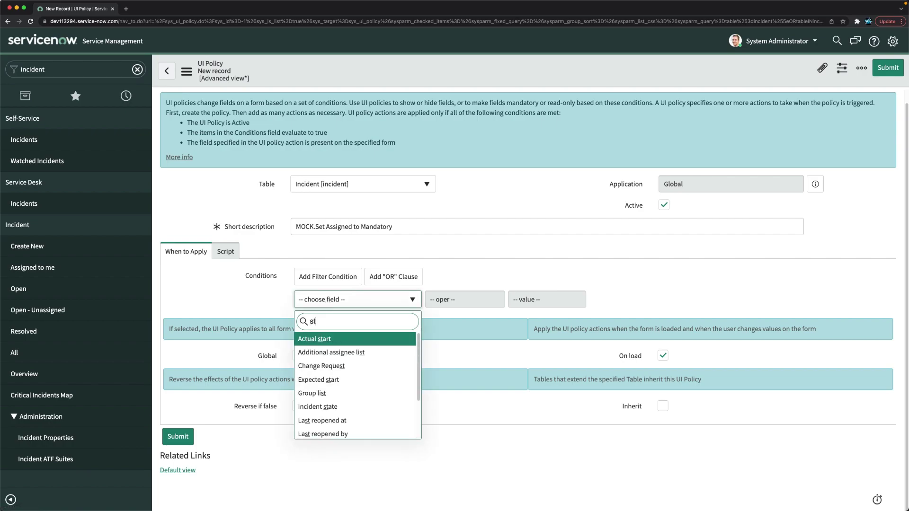
{"action": "type", "text": "ae"}
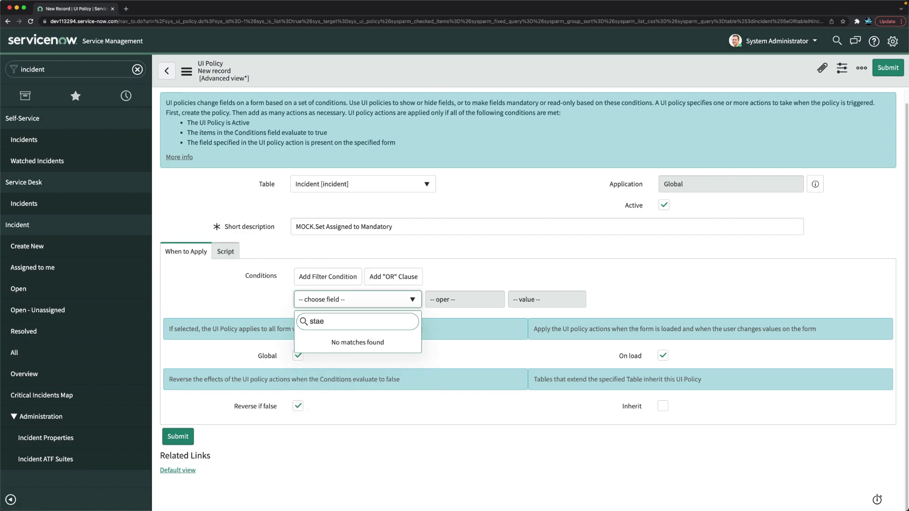
{"action": "key", "text": "BackSpace"}
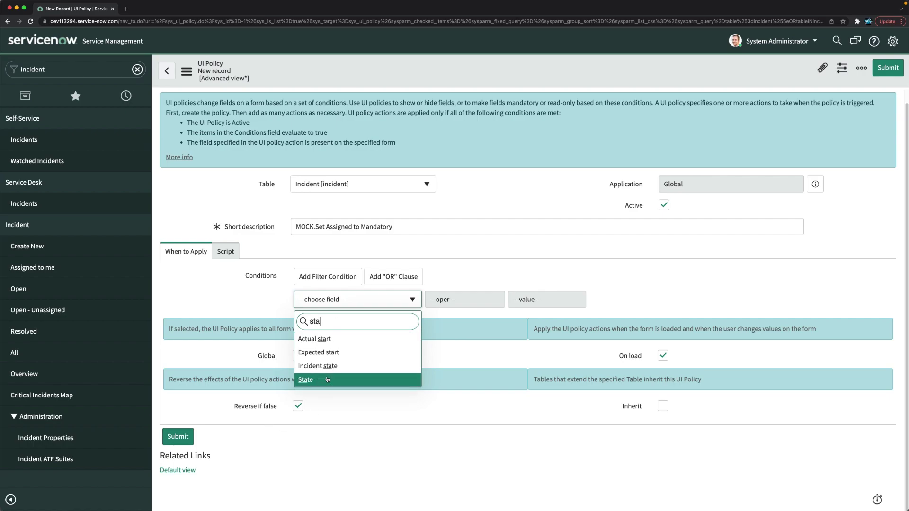
{"action": "key", "text": "Return"}
{"action": "left_click", "coordinate": [456, 300]}
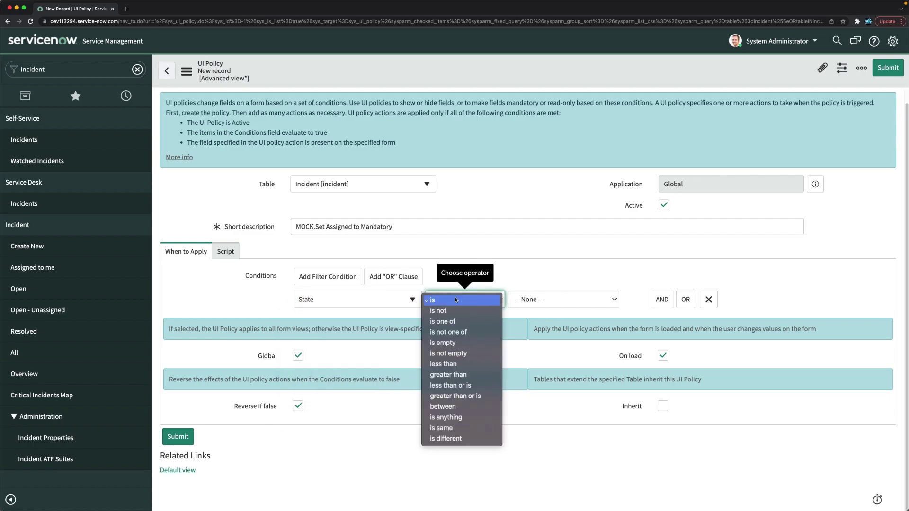
{"action": "left_click", "coordinate": [454, 333]}
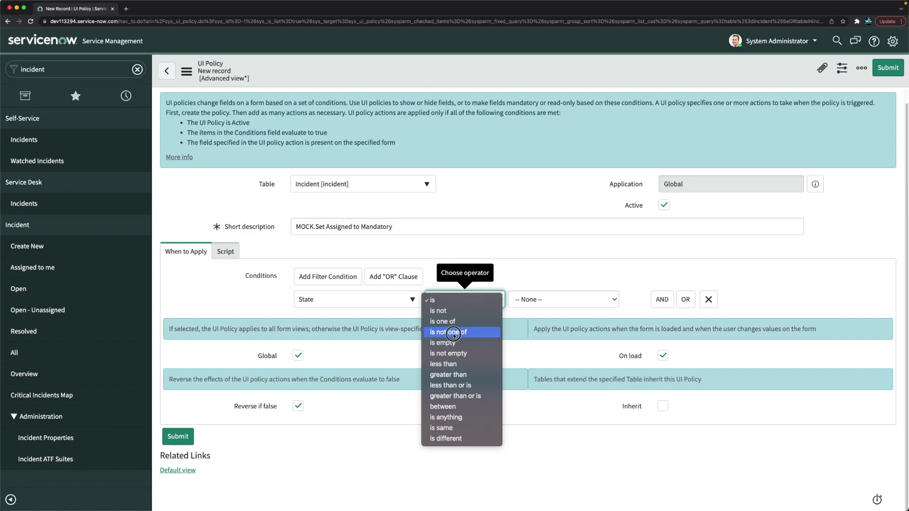
Select New as a value of the State condition, also trying Resolved and Canceled in the multi-select list
{"action": "left_click", "coordinate": [519, 300]}
{"action": "scroll", "coordinate": [552, 316], "scroll_direction": "down", "scroll_amount": 2}
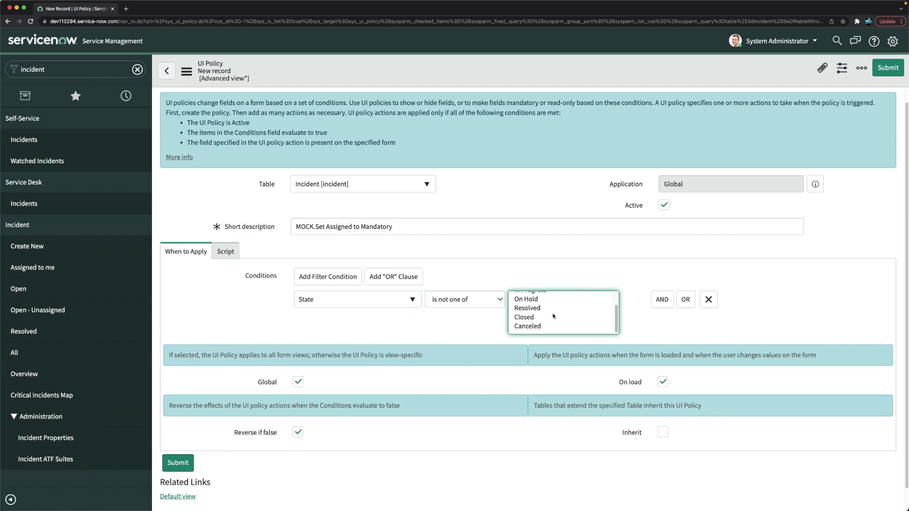
{"action": "right_click", "coordinate": [530, 326]}
{"action": "left_click", "coordinate": [556, 325]}
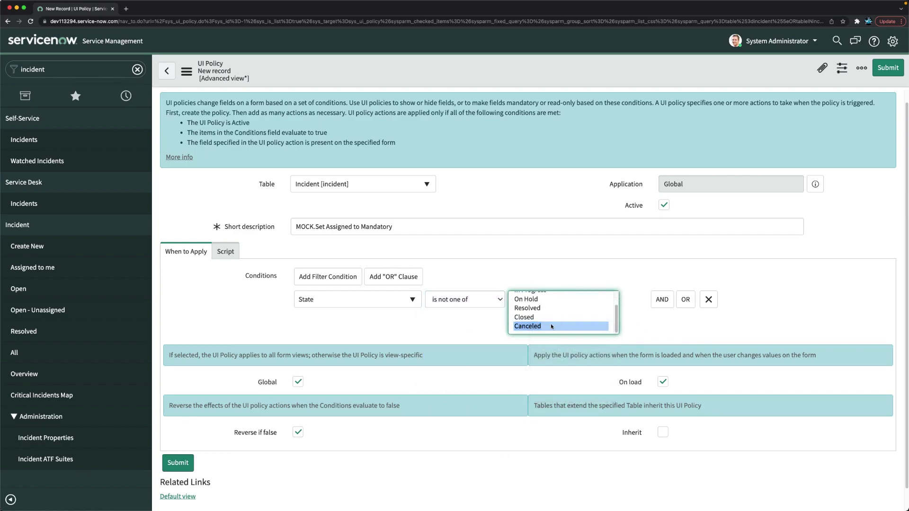
{"action": "left_click", "coordinate": [548, 321]}
{"action": "scroll", "coordinate": [572, 326], "scroll_direction": "up", "scroll_amount": 2}
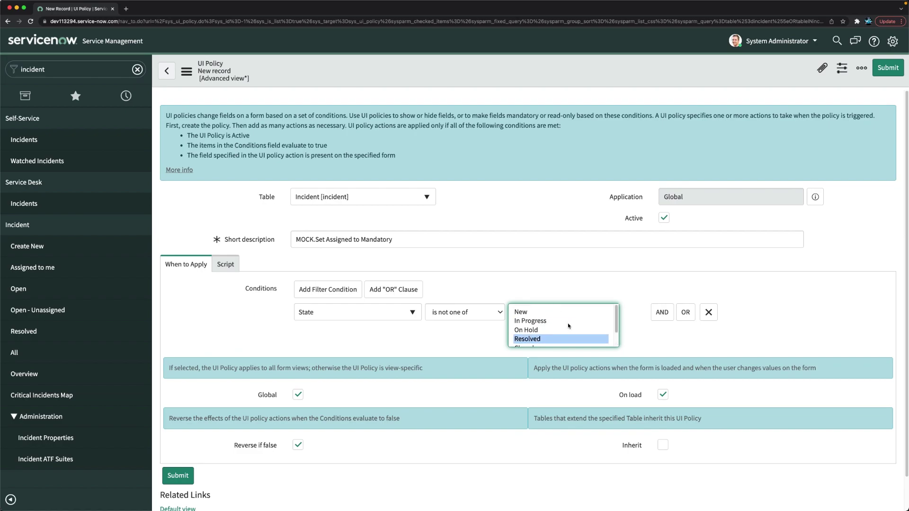
{"action": "left_click", "coordinate": [572, 312]}
{"action": "scroll", "coordinate": [568, 324], "scroll_direction": "down", "scroll_amount": 2}
{"action": "left_click", "coordinate": [553, 337]}
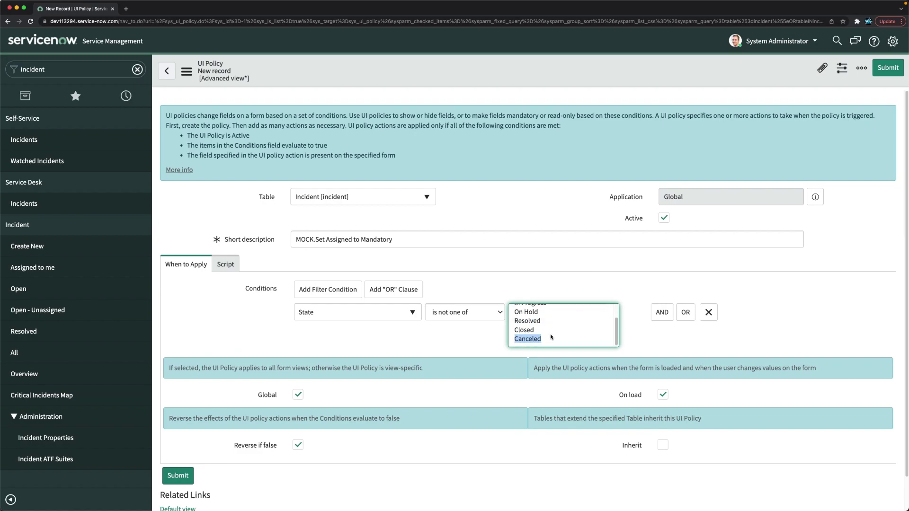
{"action": "left_click", "coordinate": [552, 337]}
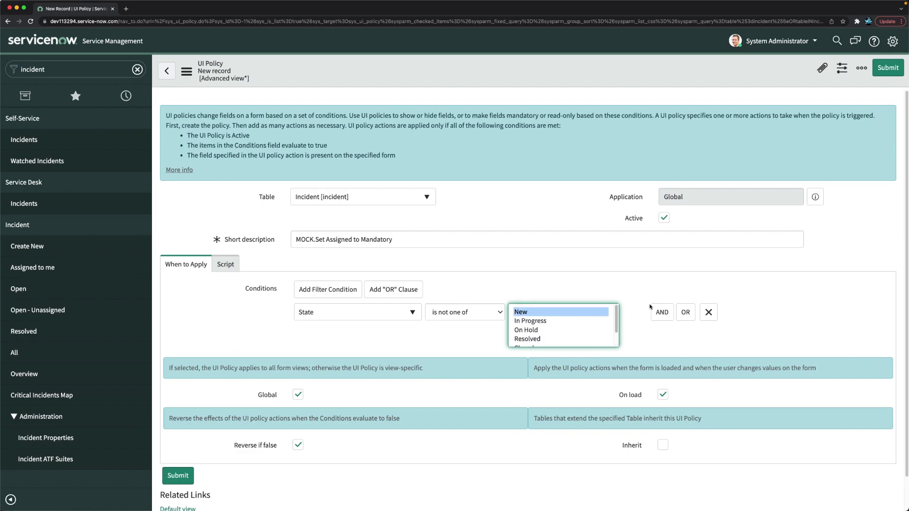
{"action": "scroll", "coordinate": [553, 337], "scroll_direction": "down", "scroll_amount": 2}
{"action": "left_click", "coordinate": [553, 338]}
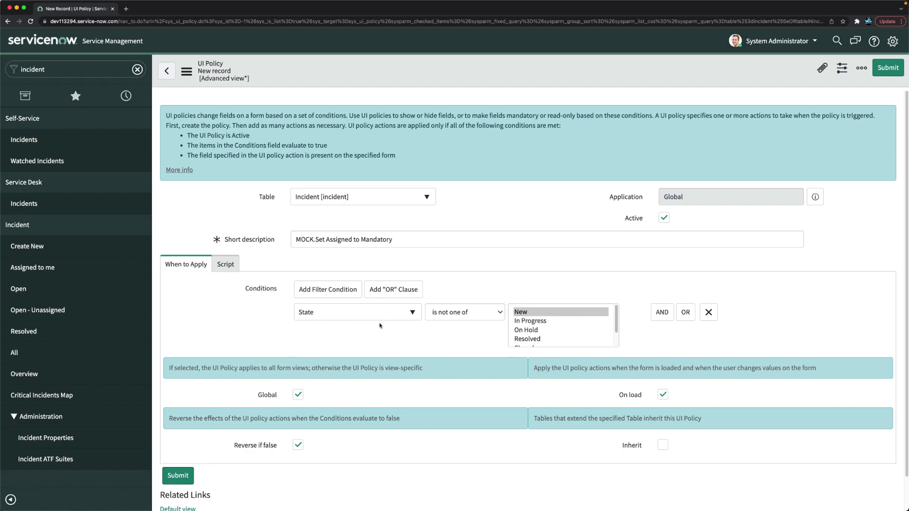
Check the values selected in the State condition and save the new UI policy record, staying on its form
{"action": "scroll", "coordinate": [530, 318], "scroll_direction": "down", "scroll_amount": 2}
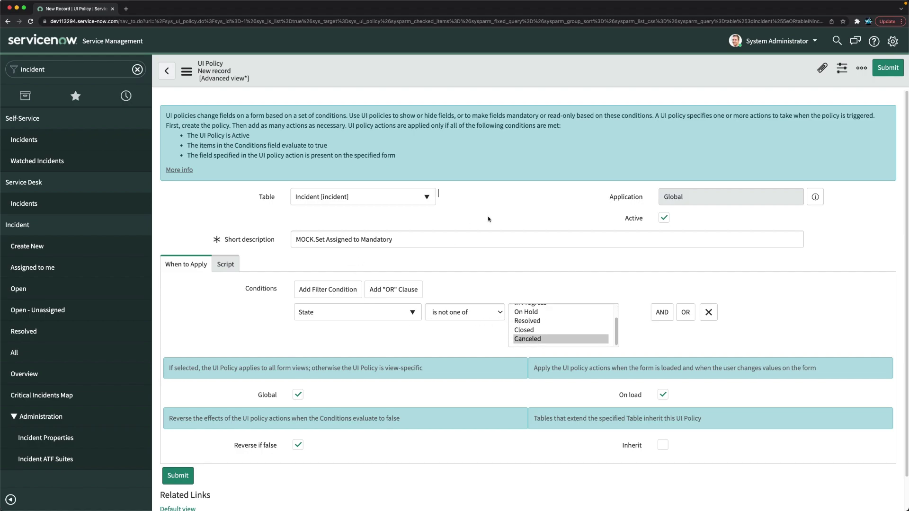
{"action": "right_click", "coordinate": [458, 70]}
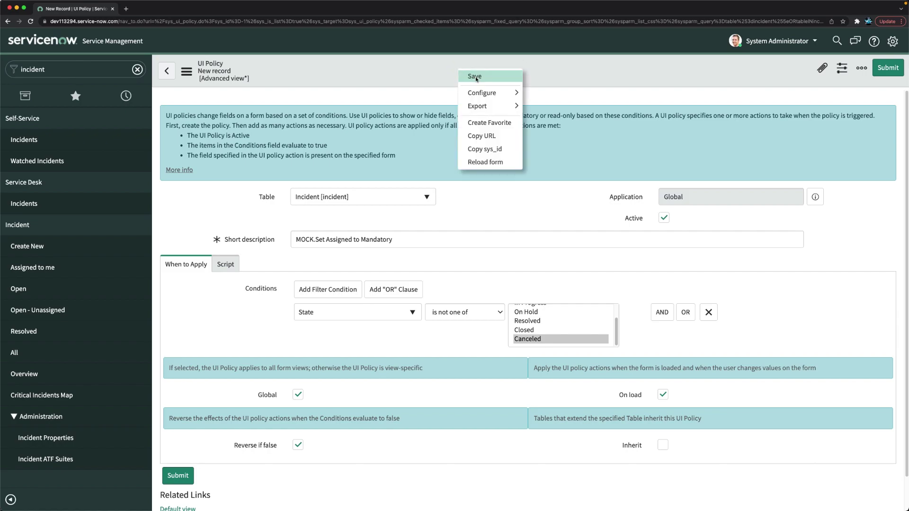
{"action": "left_click", "coordinate": [475, 77]}
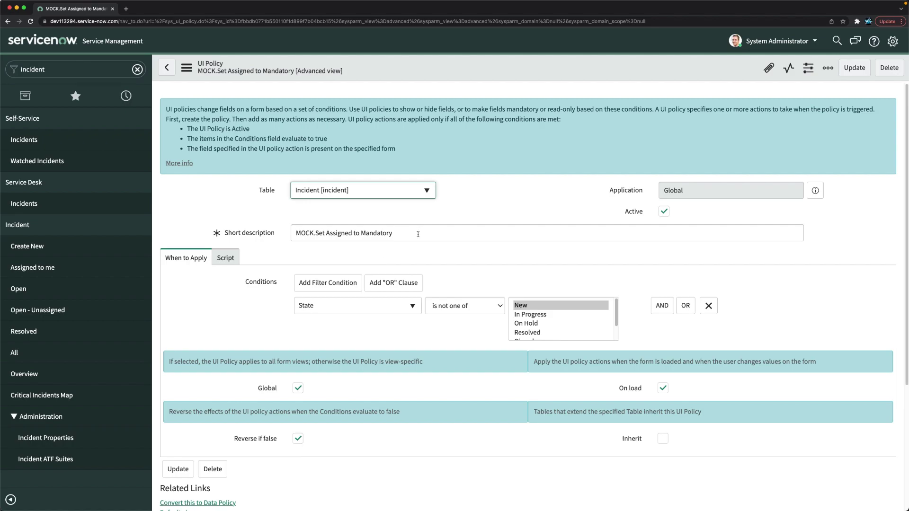
Start a new UI policy action for MOCK.Set Assigned to Mandatory and choose Assigned to as its field
{"action": "scroll", "coordinate": [370, 301], "scroll_direction": "down", "scroll_amount": 2}
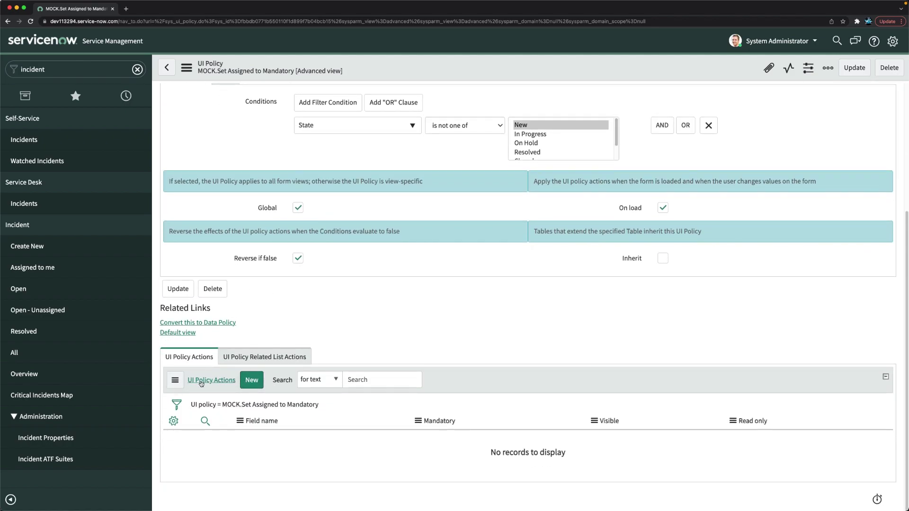
{"action": "scroll", "coordinate": [473, 213], "scroll_direction": "up", "scroll_amount": 5}
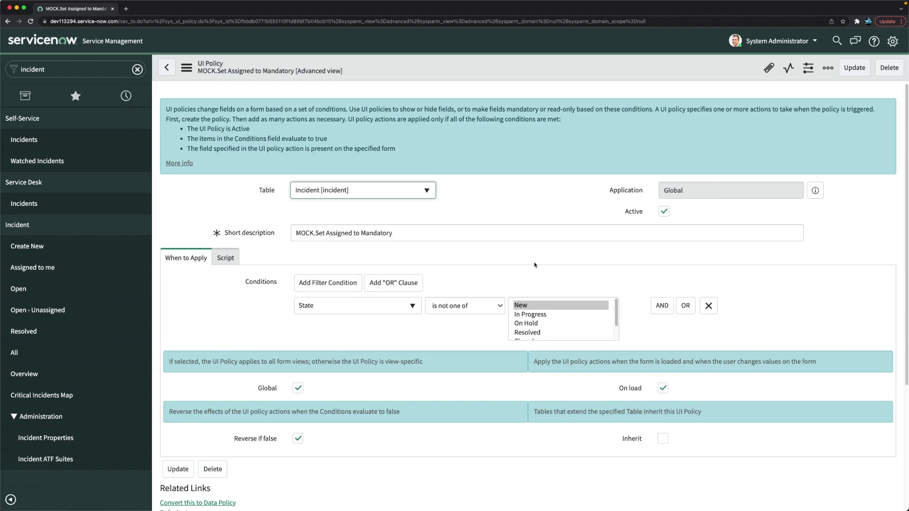
{"action": "scroll", "coordinate": [360, 314], "scroll_direction": "down", "scroll_amount": 5}
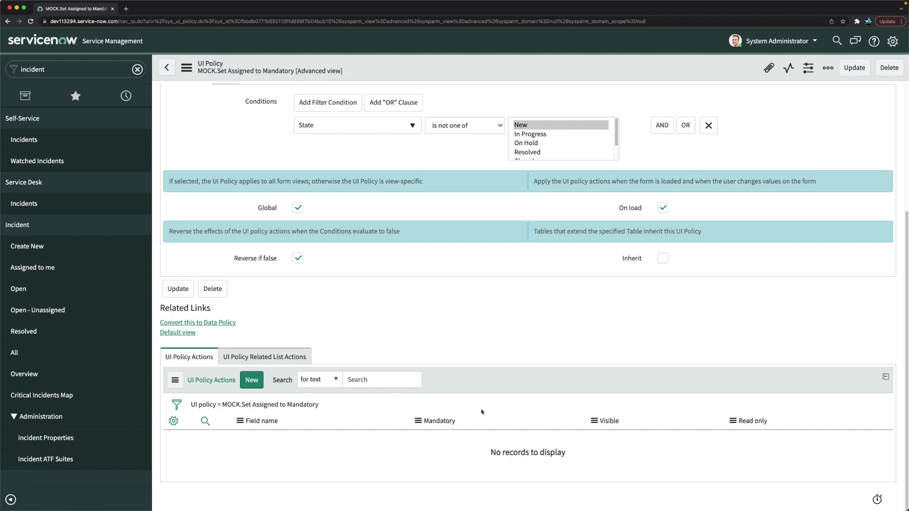
{"action": "left_click", "coordinate": [252, 381]}
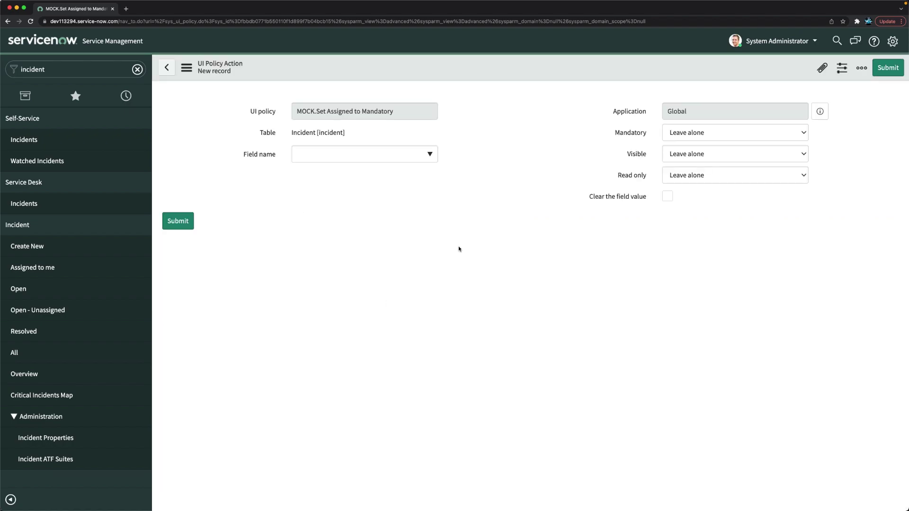
{"action": "left_click", "coordinate": [379, 179]}
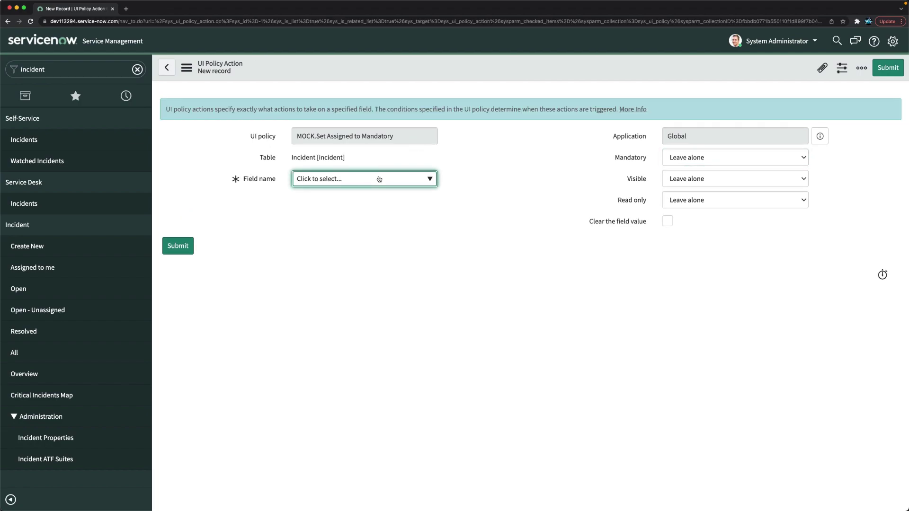
{"action": "scroll", "coordinate": [479, 181], "scroll_direction": "down", "scroll_amount": 8}
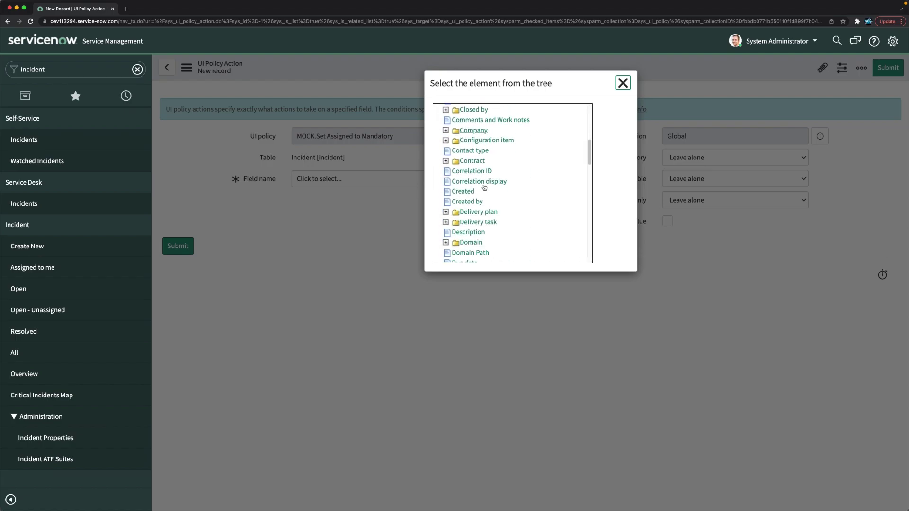
{"action": "scroll", "coordinate": [484, 188], "scroll_direction": "up", "scroll_amount": 8}
{"action": "left_click", "coordinate": [474, 212]}
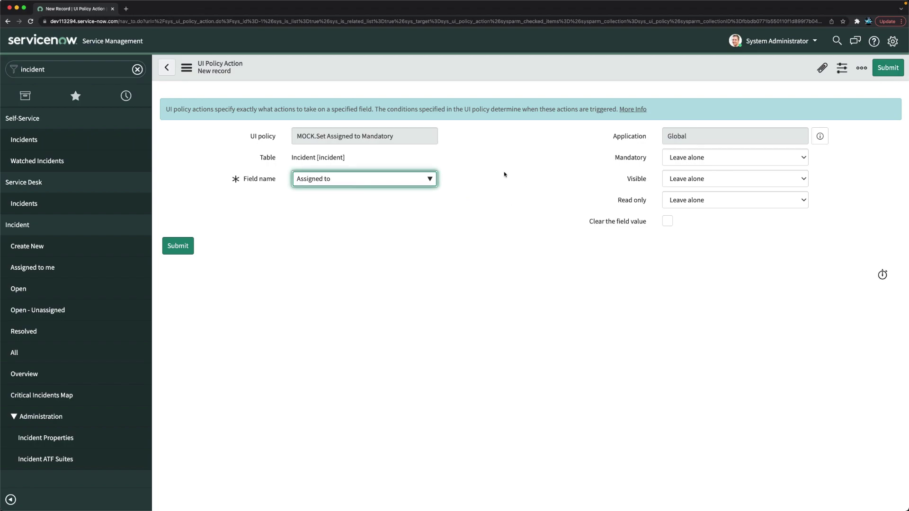
Set Mandatory to True for the Assigned to policy action and submit the action
{"action": "left_click", "coordinate": [699, 159]}
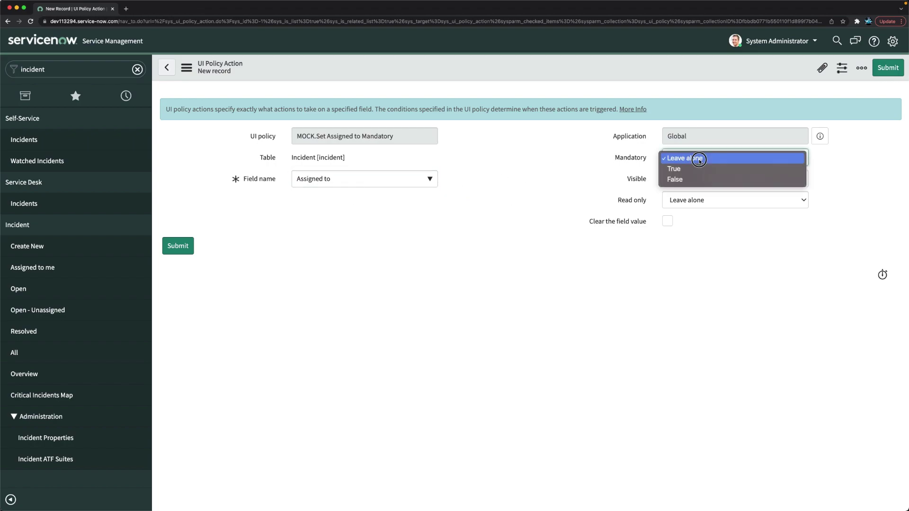
{"action": "left_click", "coordinate": [680, 173]}
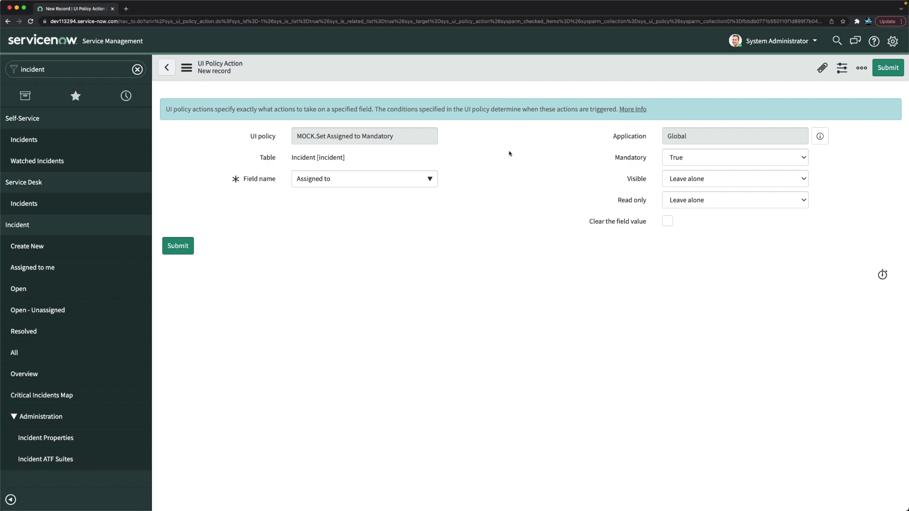
{"action": "left_click_drag", "start_coordinate": [606, 157], "coordinate": [664, 198]}
{"action": "left_click", "coordinate": [410, 242]}
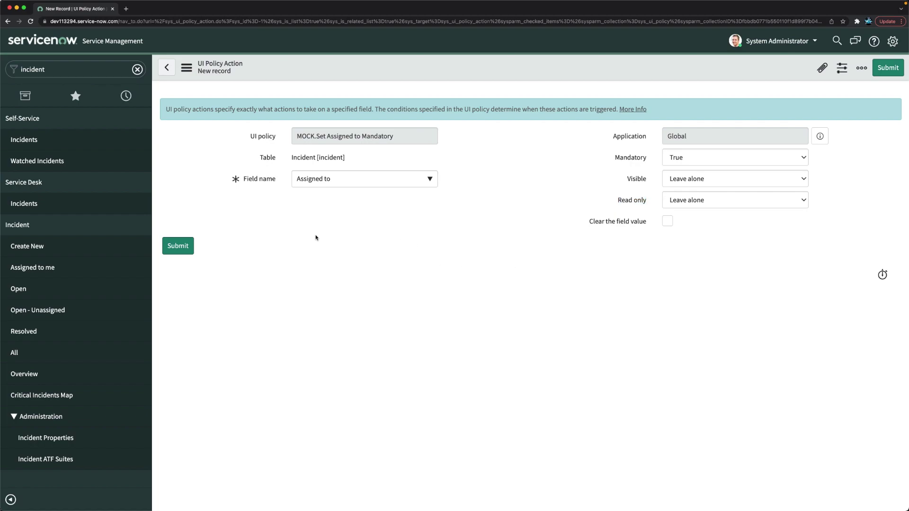
{"action": "left_click", "coordinate": [180, 247]}
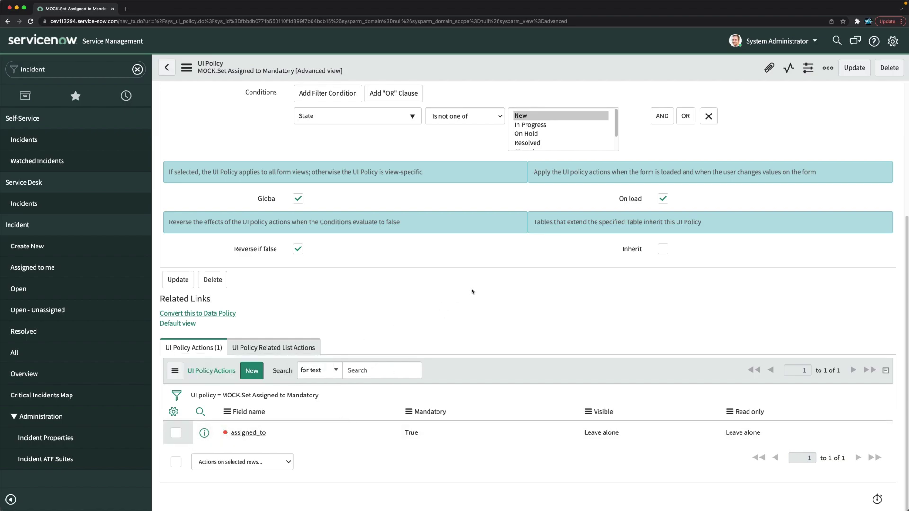
Review the UI policy's State condition together with its assigned_to action
{"action": "scroll", "coordinate": [472, 291], "scroll_direction": "up", "scroll_amount": 5}
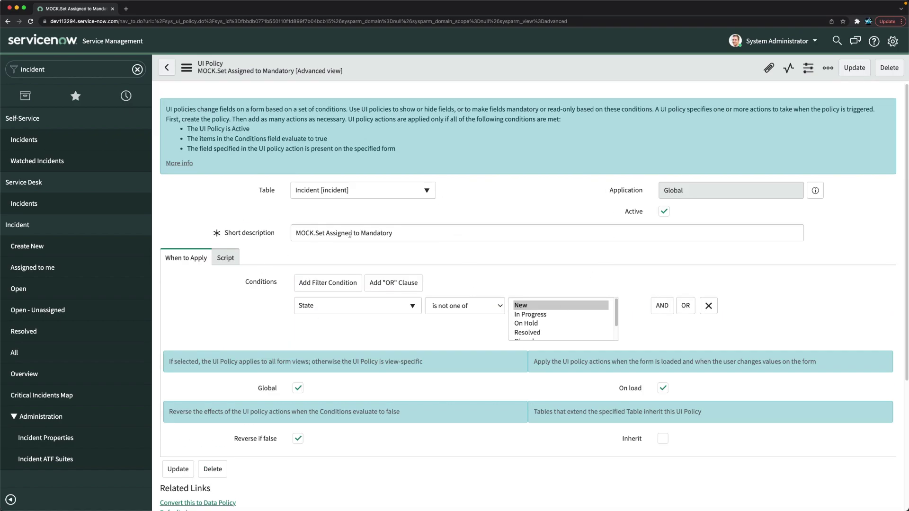
{"action": "scroll", "coordinate": [563, 319], "scroll_direction": "down", "scroll_amount": 2}
{"action": "scroll", "coordinate": [398, 313], "scroll_direction": "down", "scroll_amount": 3}
{"action": "scroll", "coordinate": [398, 313], "scroll_direction": "down", "scroll_amount": 1}
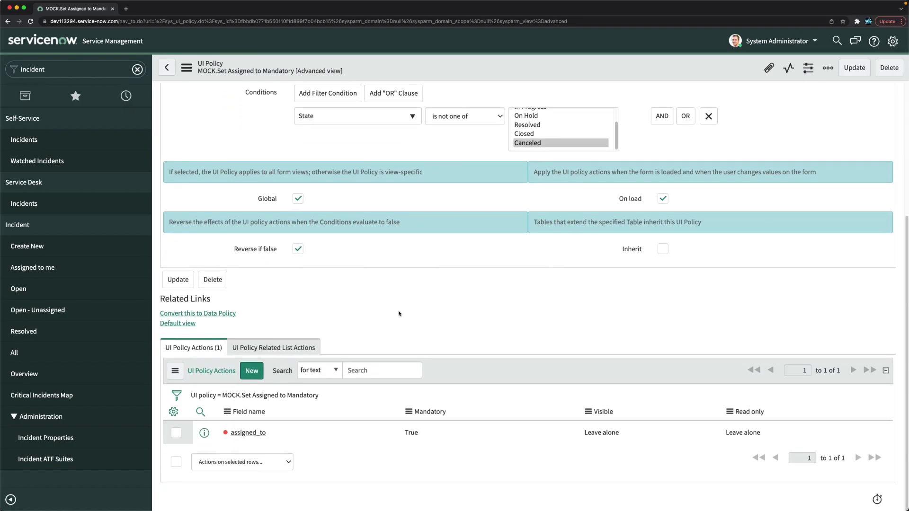
{"action": "scroll", "coordinate": [398, 314], "scroll_direction": "up", "scroll_amount": 5}
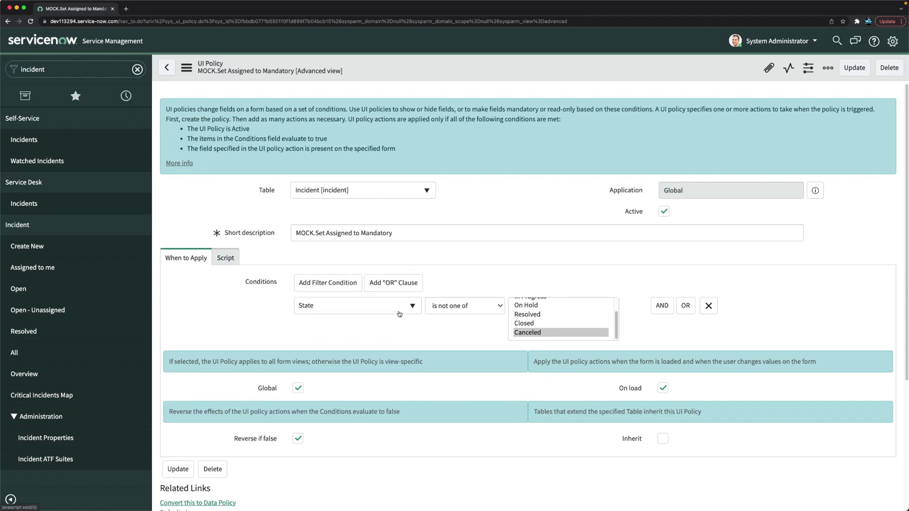
{"action": "scroll", "coordinate": [398, 313], "scroll_direction": "down", "scroll_amount": 4}
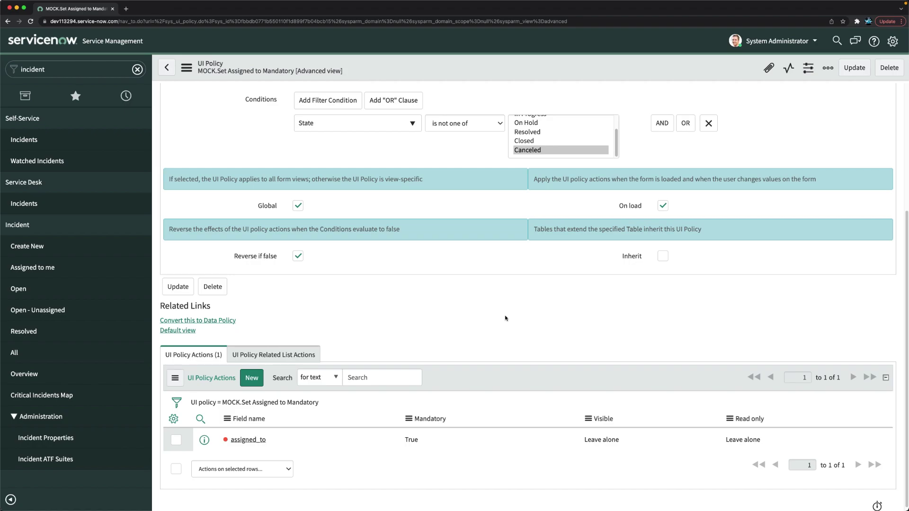
Test the UI policy on a new incident form by changing State to In Progress and checking the Assigned to field
{"action": "left_click", "coordinate": [83, 70]}
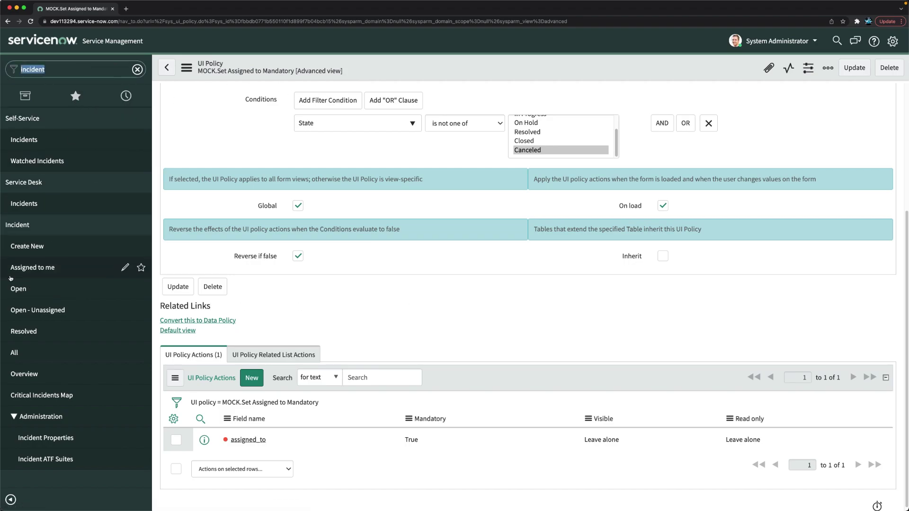
{"action": "left_click", "coordinate": [23, 247]}
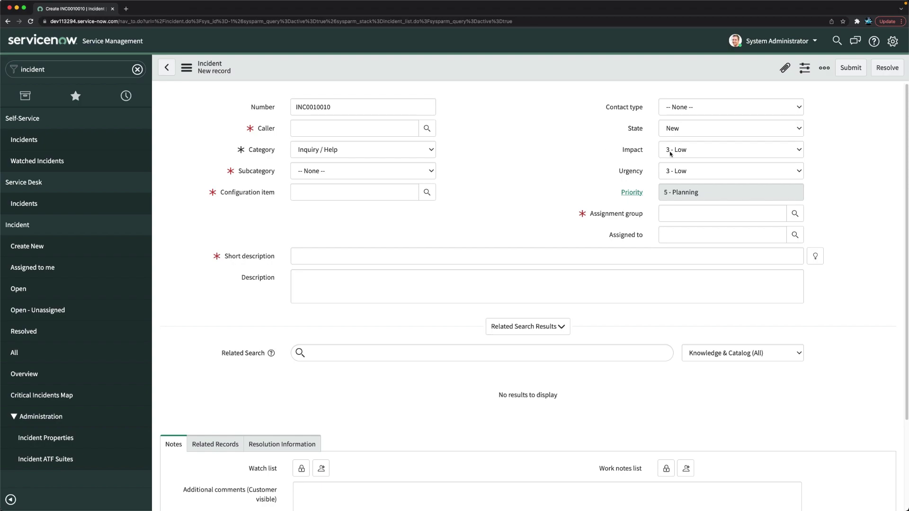
{"action": "left_click", "coordinate": [685, 129]}
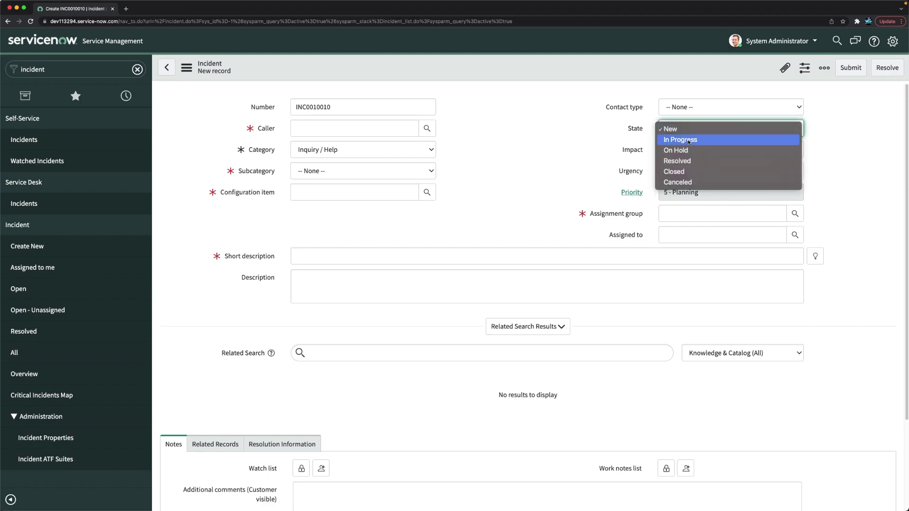
{"action": "left_click", "coordinate": [689, 136]}
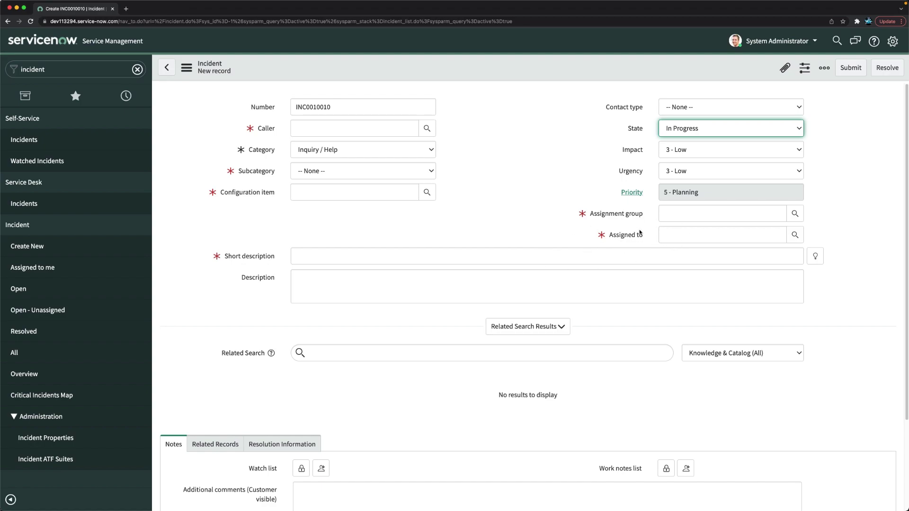
{"action": "left_click", "coordinate": [479, 140]}
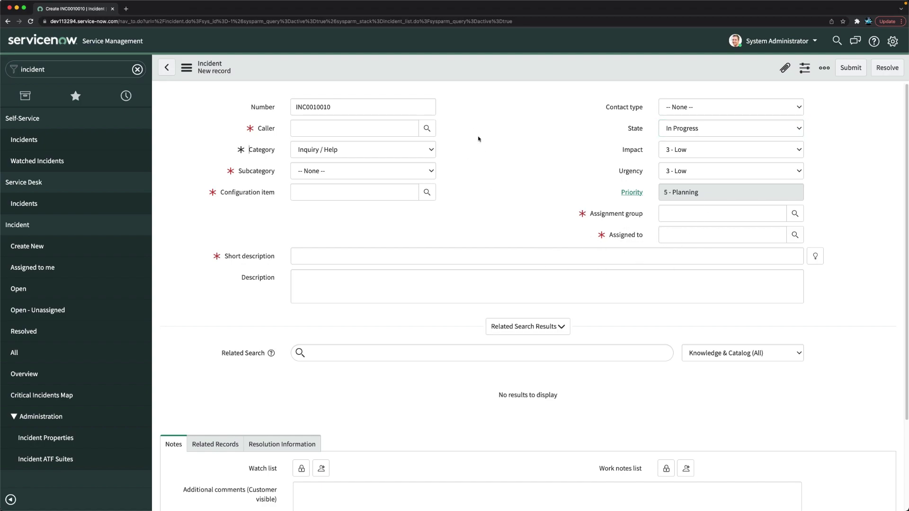
Open the UI policies configured for the incident form and sort them by Updated, newest first
{"action": "right_click", "coordinate": [454, 71]}
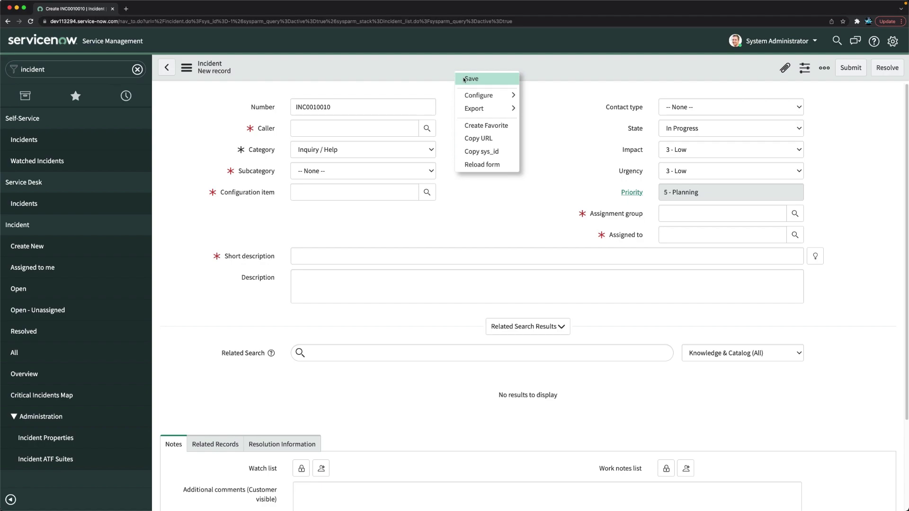
{"action": "mouse_move", "coordinate": [488, 98]}
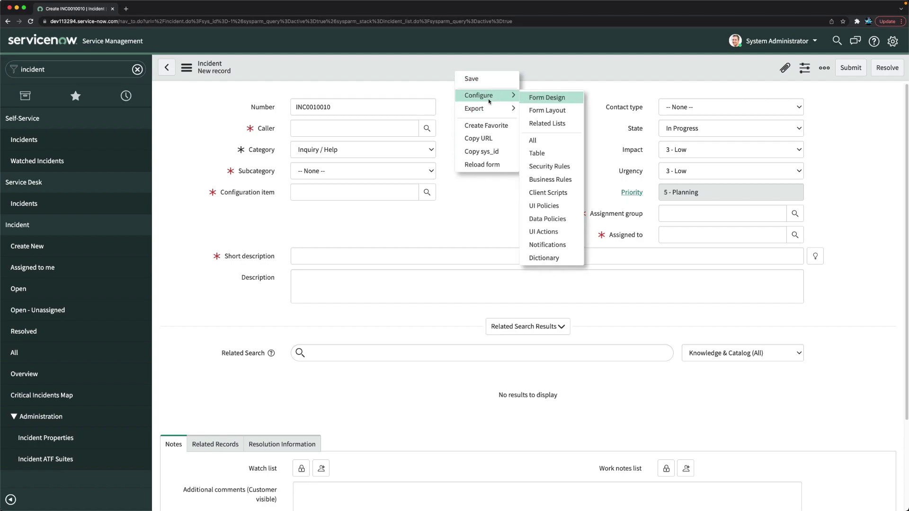
{"action": "left_click", "coordinate": [549, 206]}
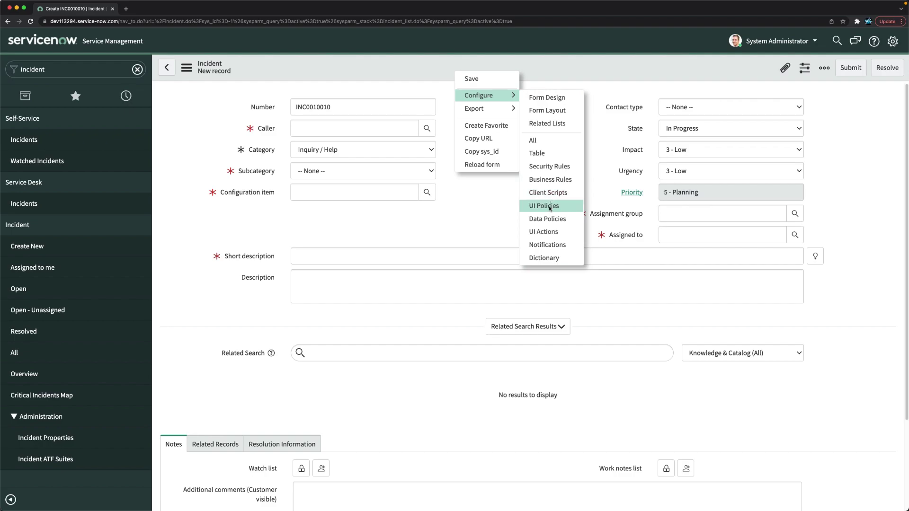
{"action": "left_click", "coordinate": [470, 176]}
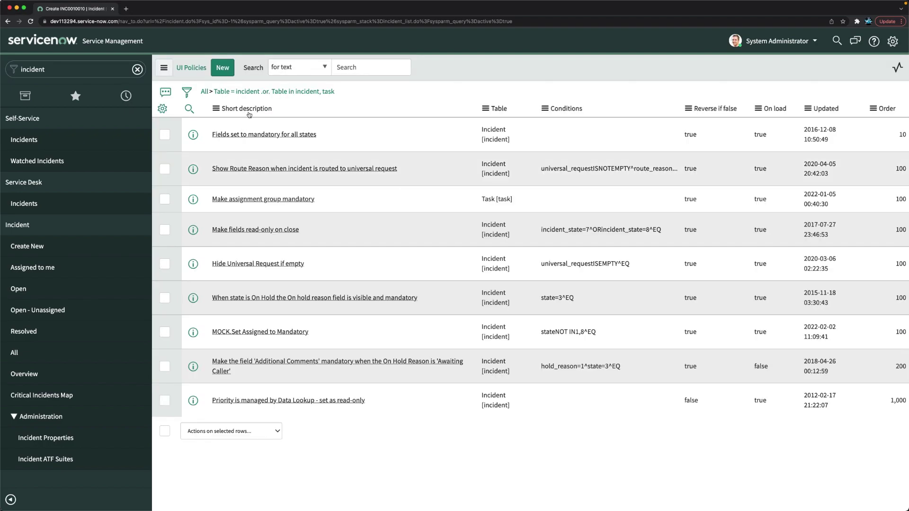
{"action": "left_click", "coordinate": [814, 109]}
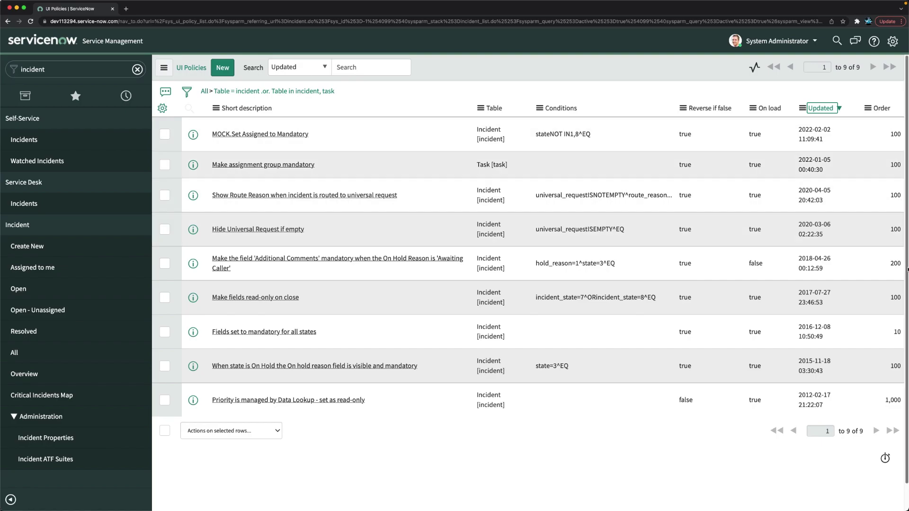
Set the Order of the MOCK.Set Assigned to Mandatory policy to 300 directly in the list
{"action": "double_click", "coordinate": [892, 134]}
{"action": "left_click", "coordinate": [891, 135]}
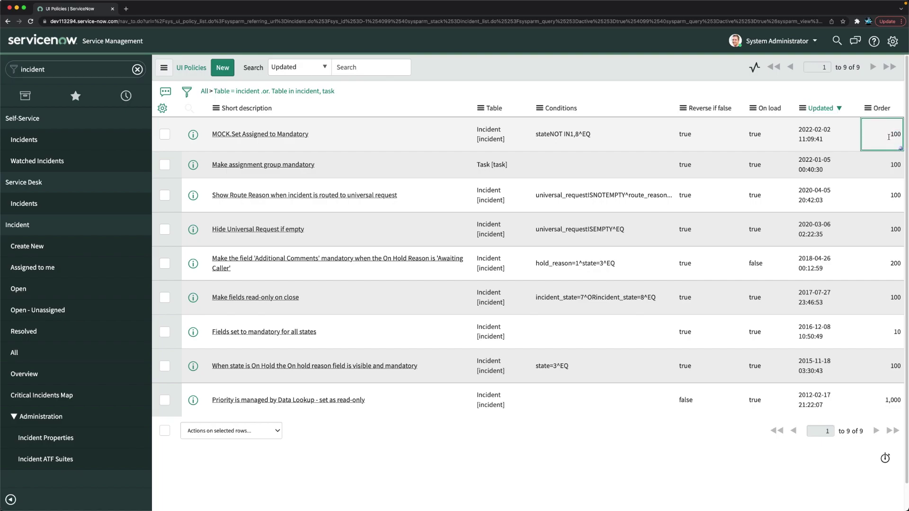
{"action": "double_click", "coordinate": [891, 134]}
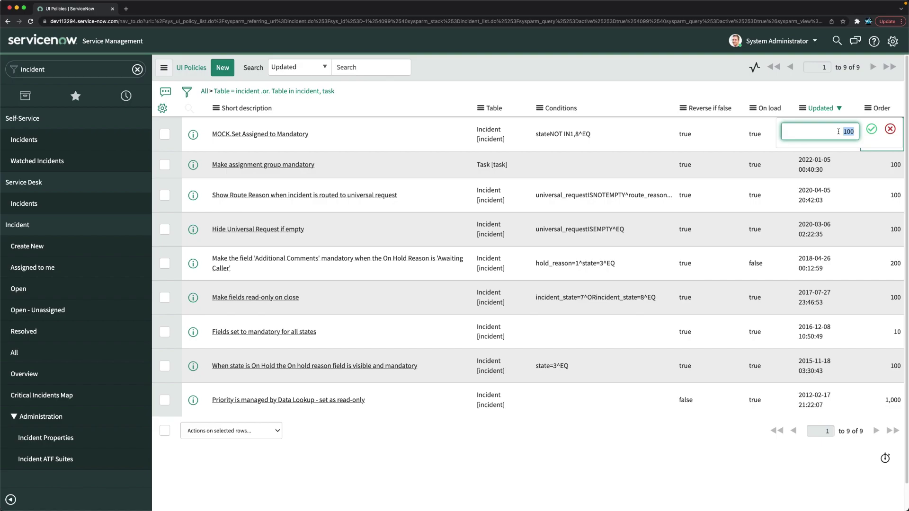
{"action": "type", "text": "300"}
{"action": "left_click", "coordinate": [871, 129]}
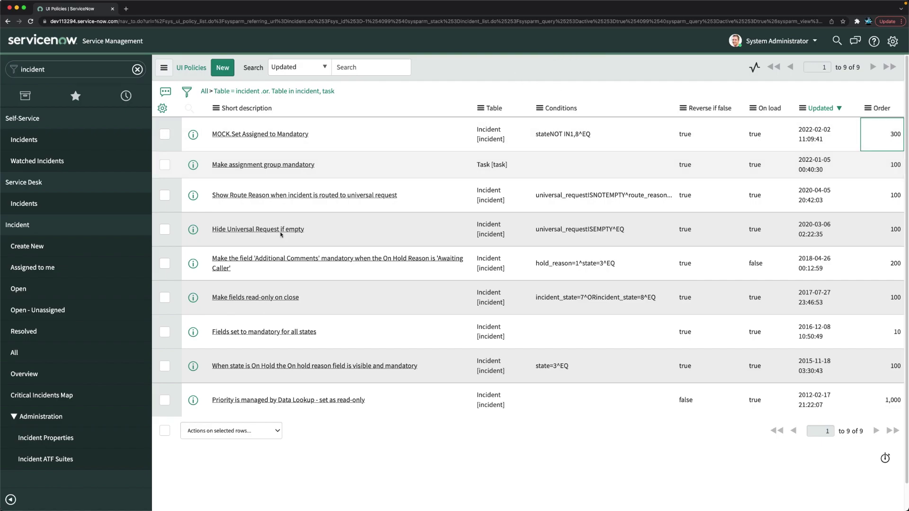
View the reordered UI policy record and retest Assigned to on another new incident with State set to In Progress
{"action": "left_click", "coordinate": [261, 135]}
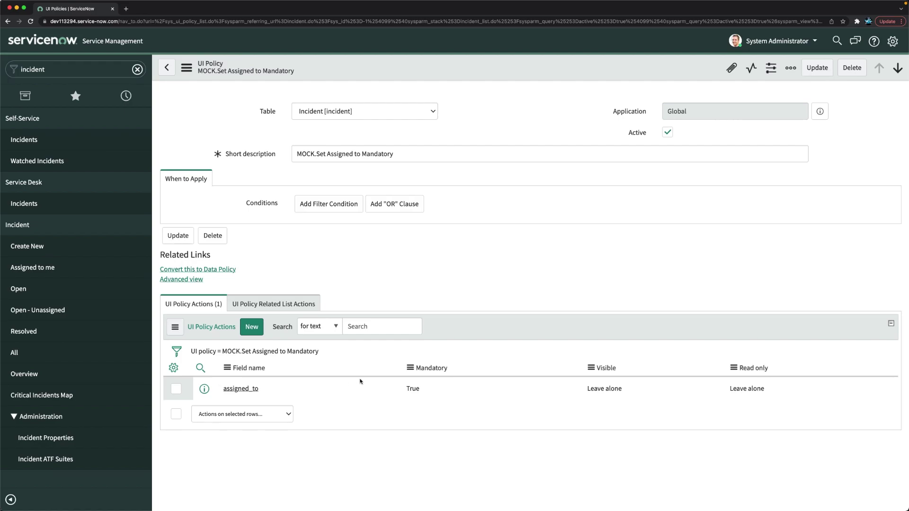
{"action": "left_click", "coordinate": [24, 246]}
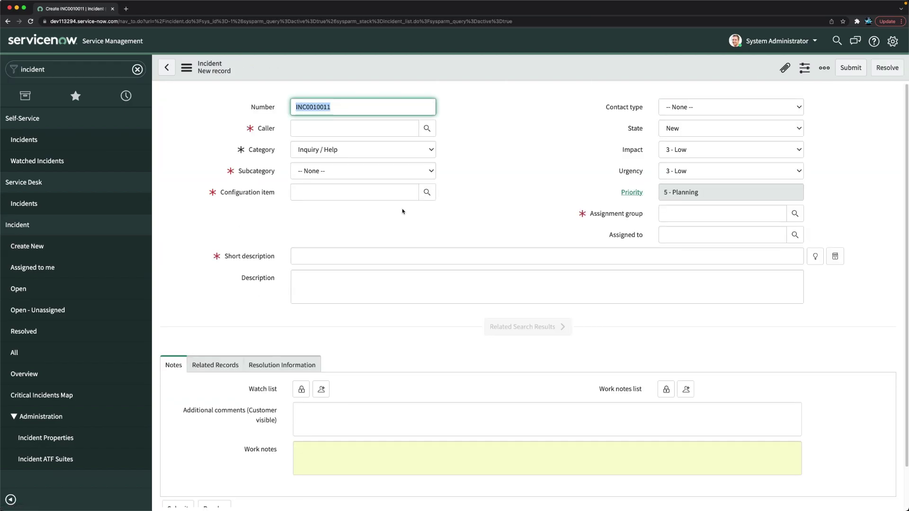
{"action": "left_click", "coordinate": [680, 131]}
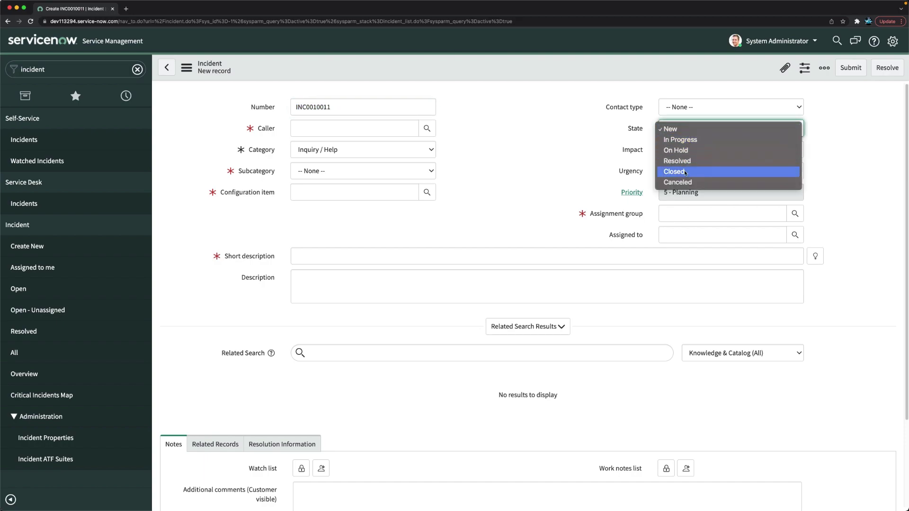
{"action": "left_click", "coordinate": [680, 140]}
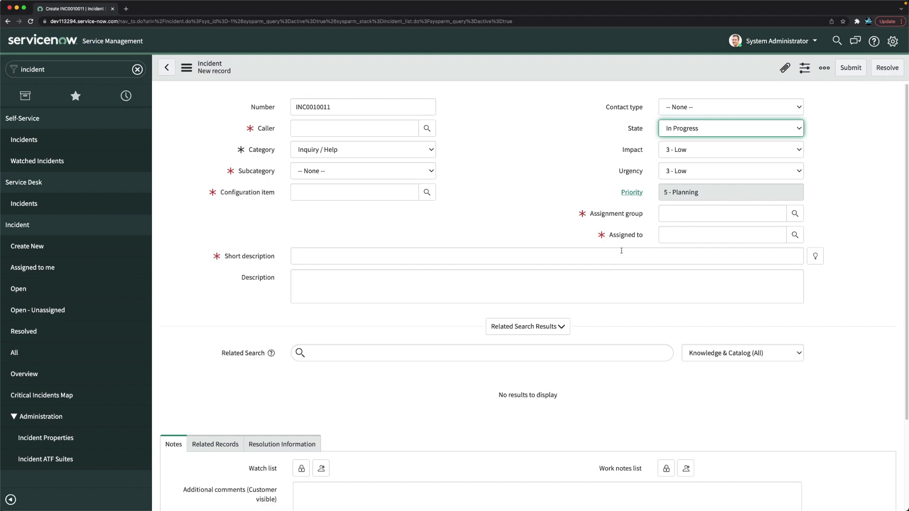
{"action": "left_click", "coordinate": [600, 236]}
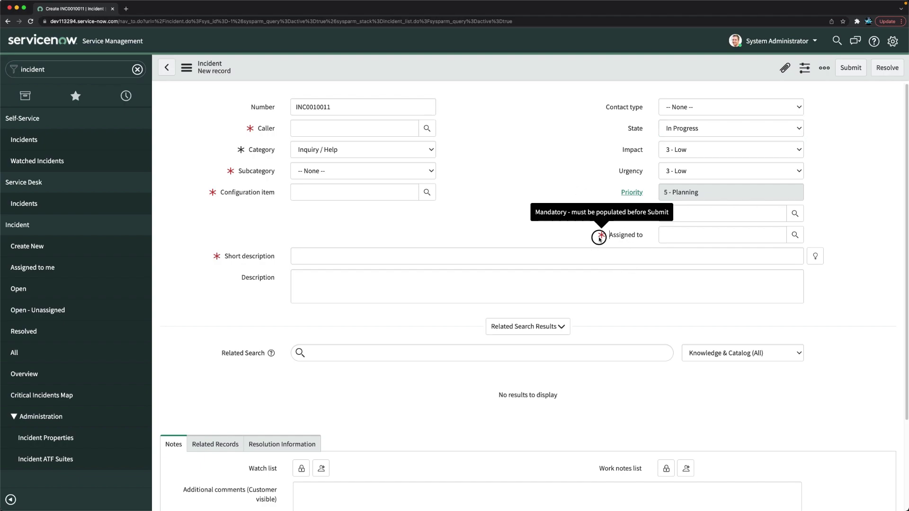